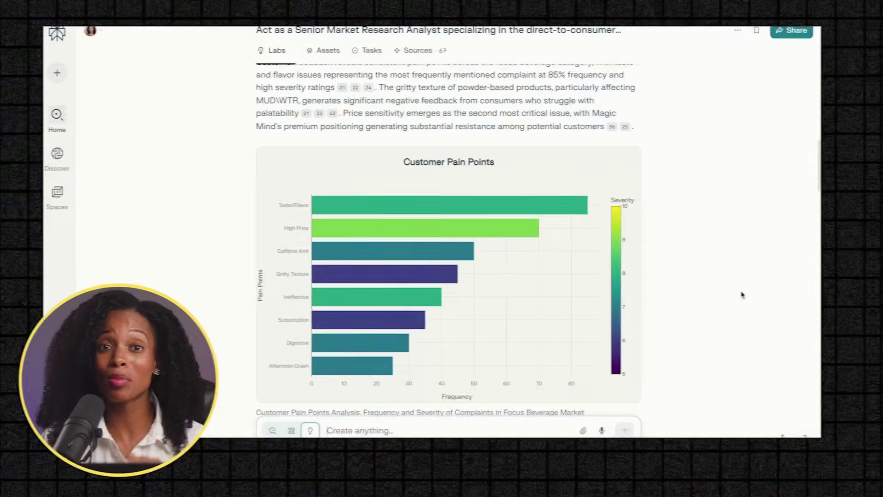
Scroll through the beverage report's CSV assets, including competitor_analysis.csv and market_opportunities.csv.
scroll(751, 294, down, 2)
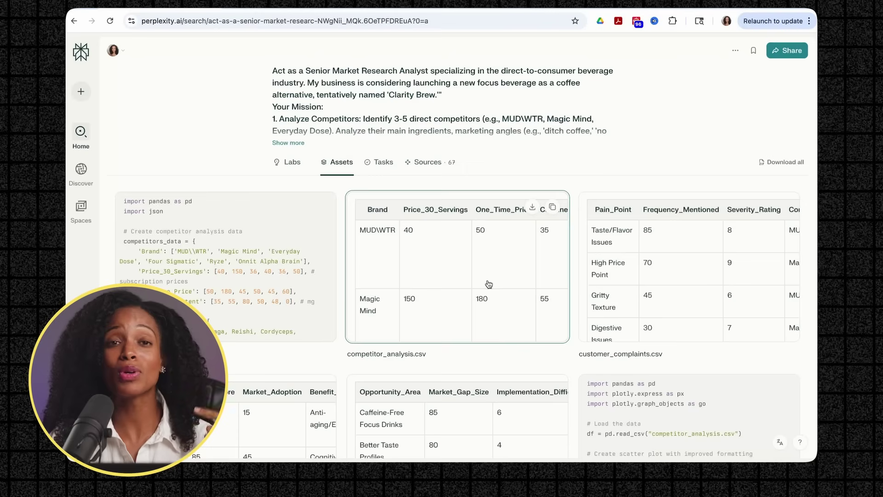
scroll(539, 360, down, 4)
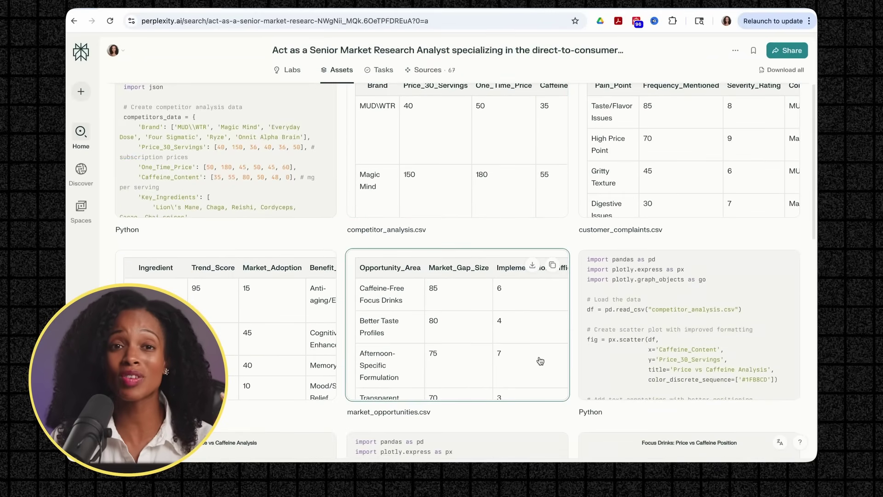
scroll(539, 361, down, 3)
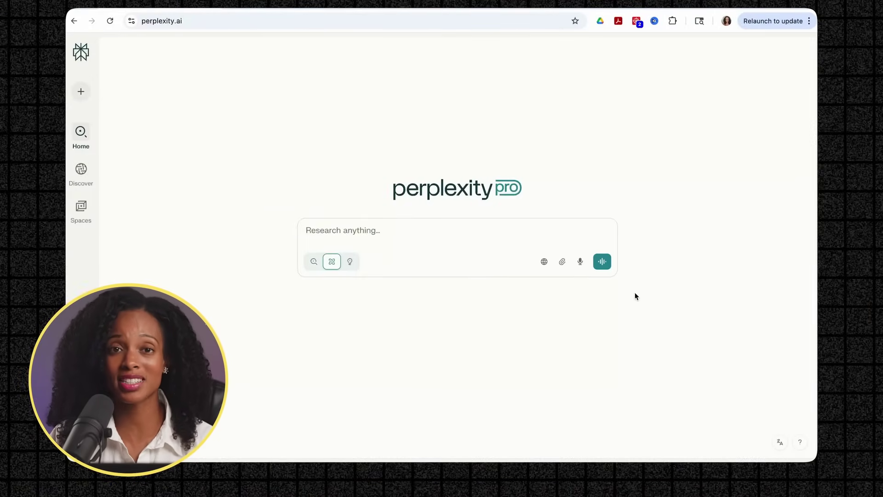
Review the Search, Research and Labs mode descriptions, then the Free, Pro and Enterprise Pro plans.
mouse_move(355, 261)
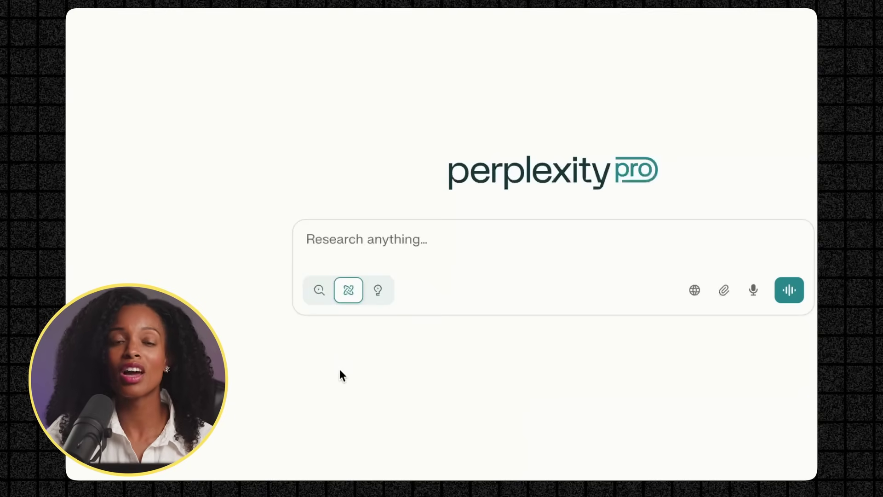
mouse_move(318, 290)
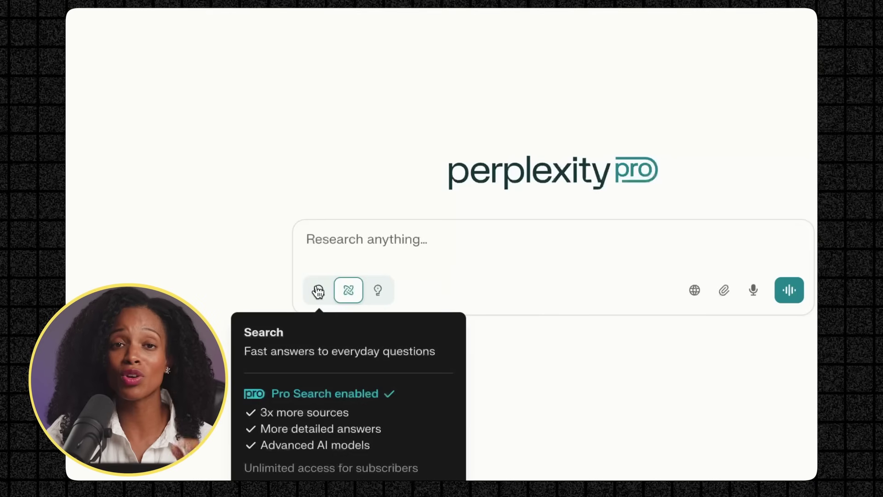
mouse_move(353, 288)
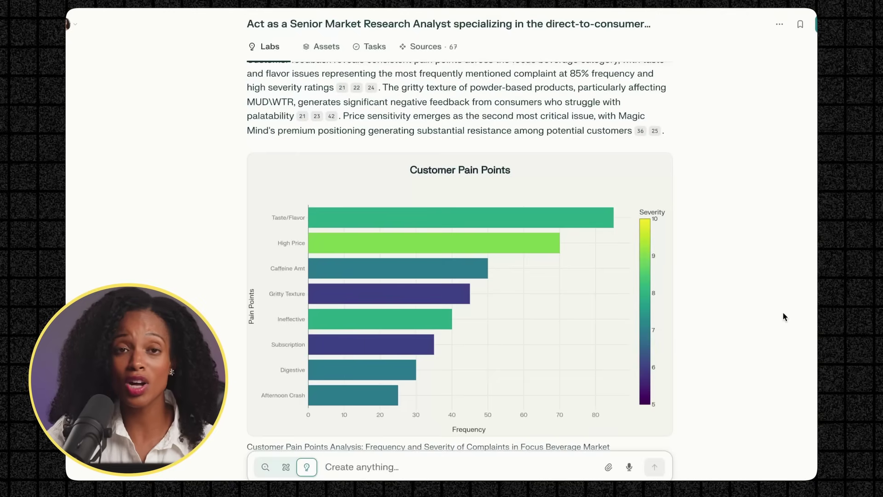
scroll(784, 317, down, 10)
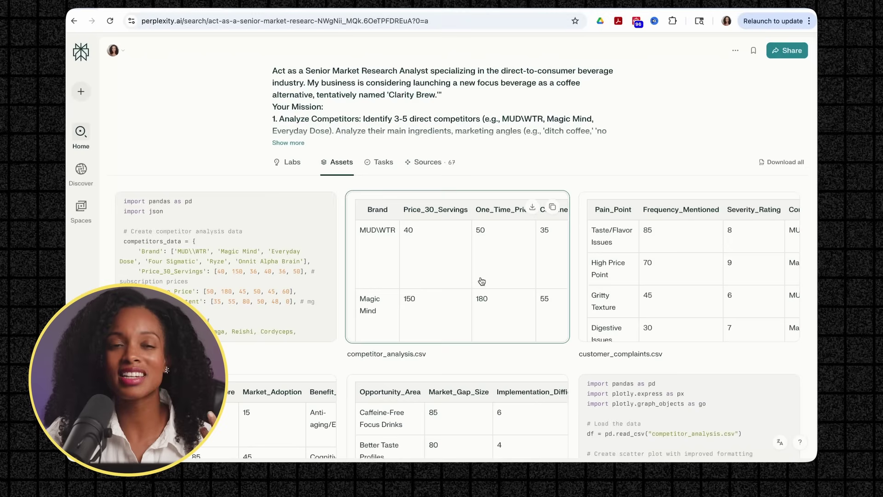
scroll(541, 360, down, 3)
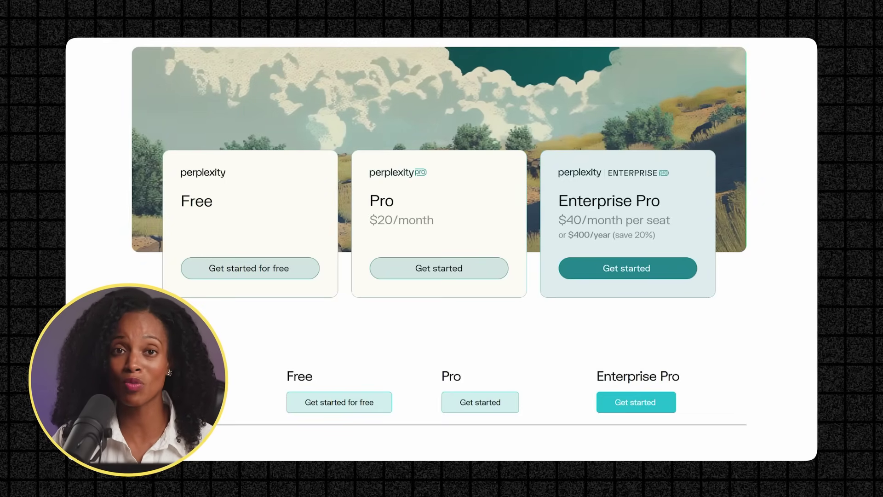
Scroll the pricing page down to the plan features comparison table.
scroll(439, 230, down, 2)
scroll(439, 230, down, 4)
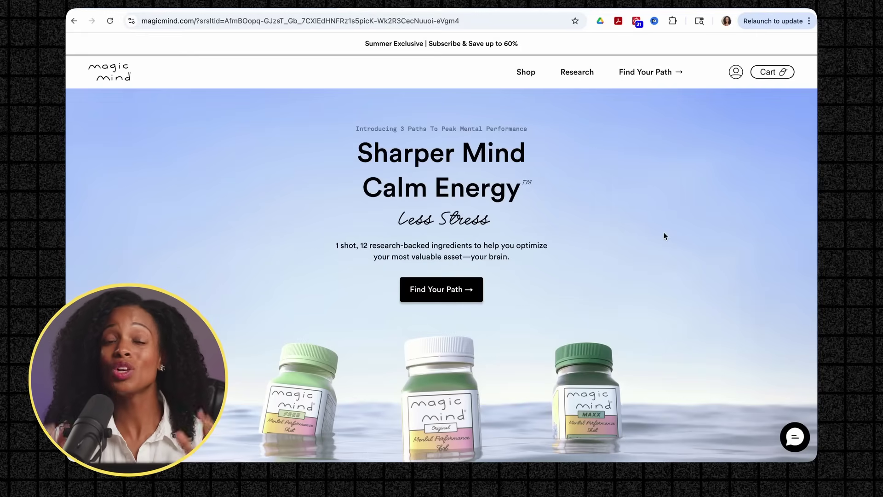
Scroll the Magic Mind homepage past 'Beyond the Quick Fix' to 'It Makes Your Brain Work Better'.
scroll(664, 233, down, 4)
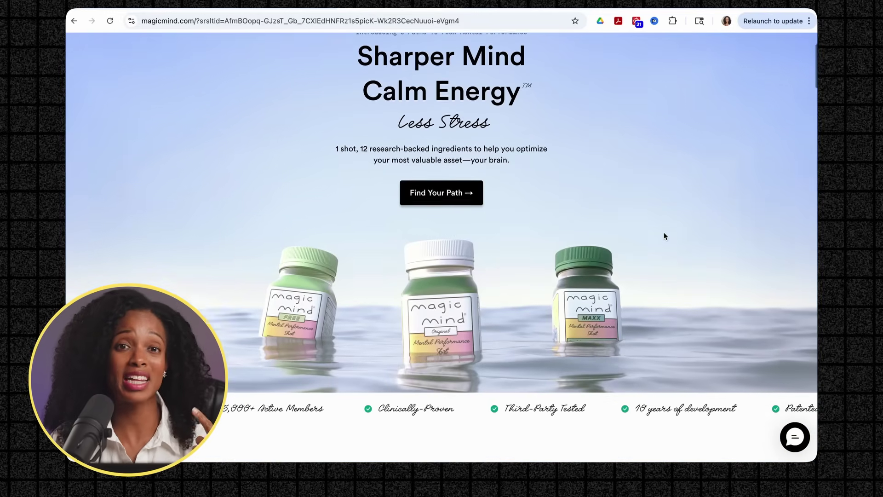
scroll(665, 236, down, 4)
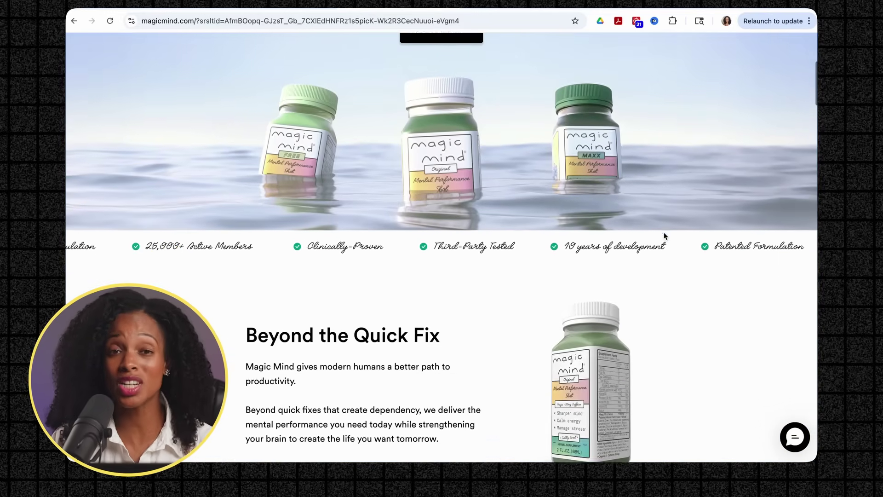
scroll(664, 236, down, 4)
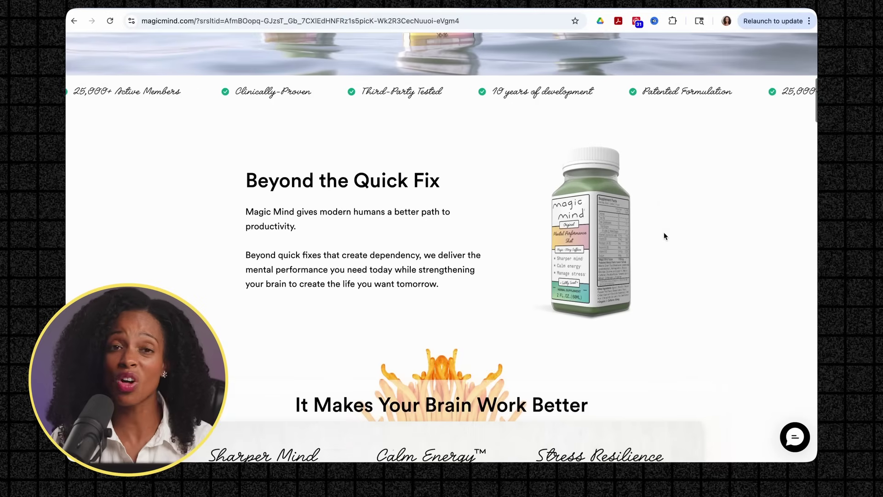
scroll(665, 236, down, 3)
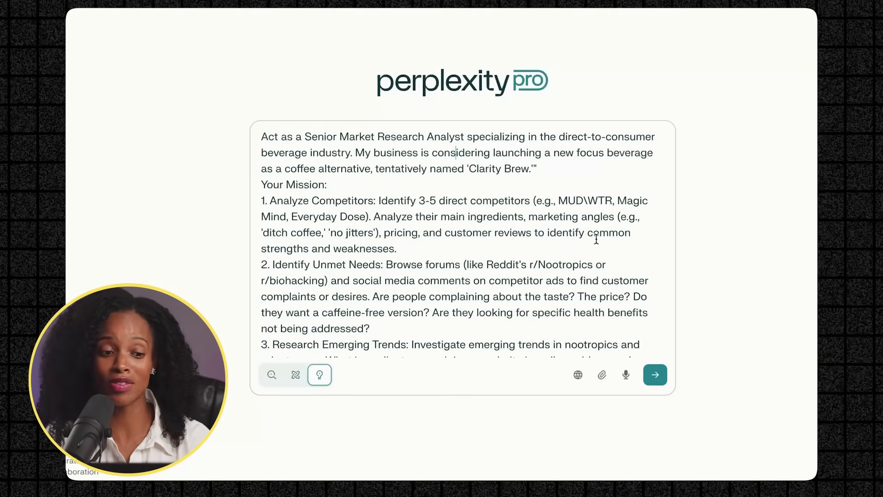
Check the pasted Clarity Brew market-analyst prompt and submit it as a Labs project.
scroll(581, 226, down, 2)
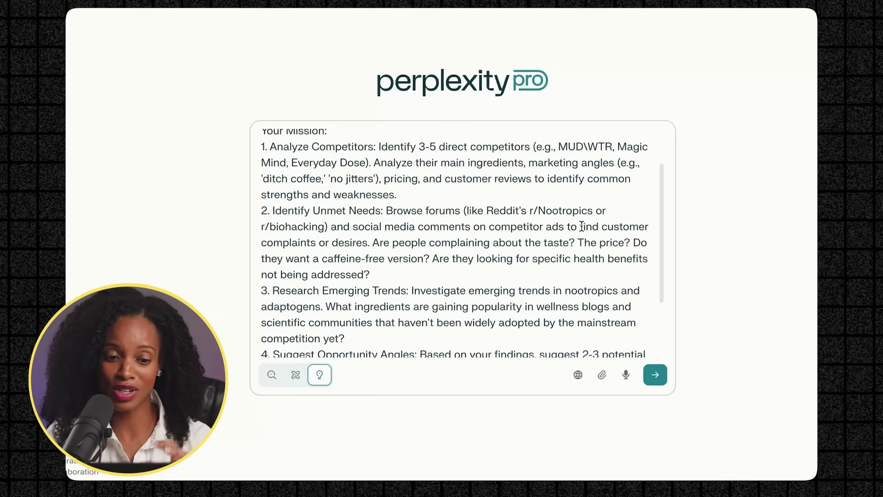
scroll(581, 225, up, 1)
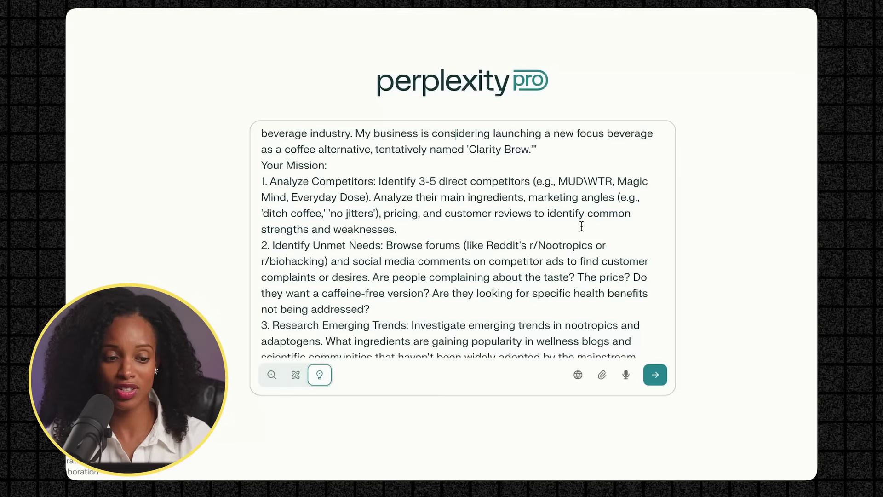
scroll(581, 226, down, 3)
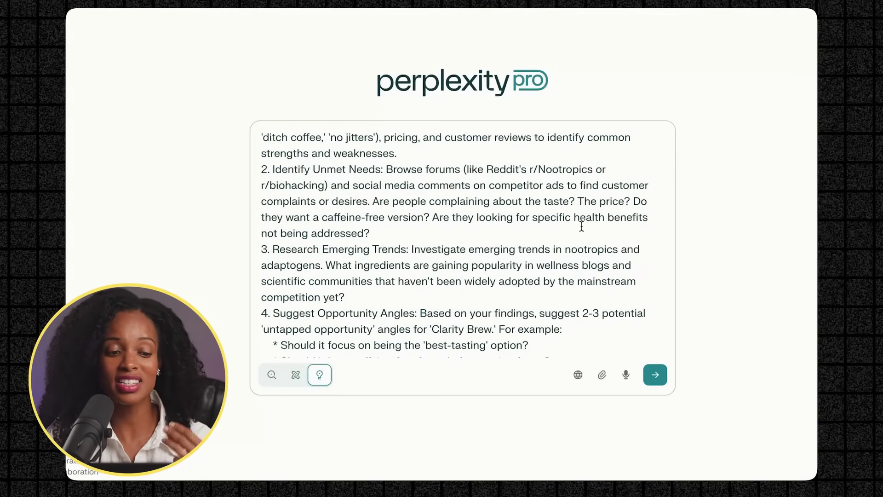
scroll(582, 225, down, 2)
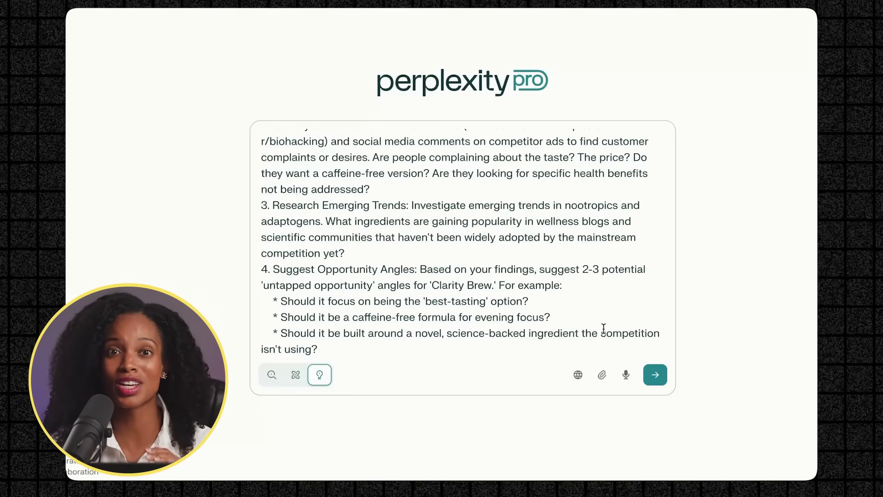
click(655, 374)
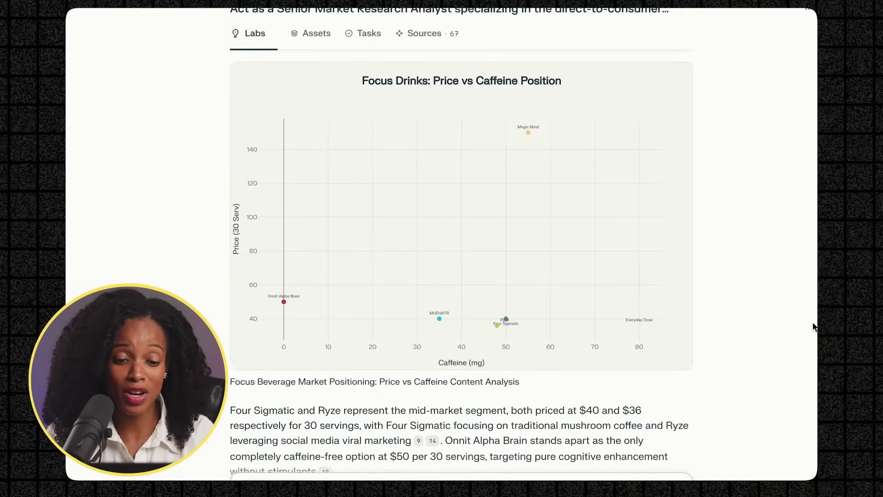
Scroll through the Clarity Brew report's charts and Recommended Strategic Positioning section.
scroll(812, 327, down, 10)
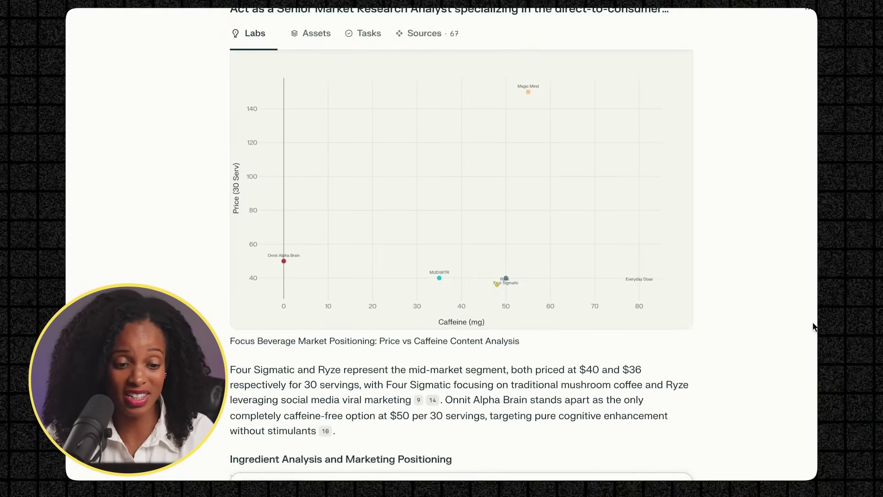
scroll(812, 327, up, 8)
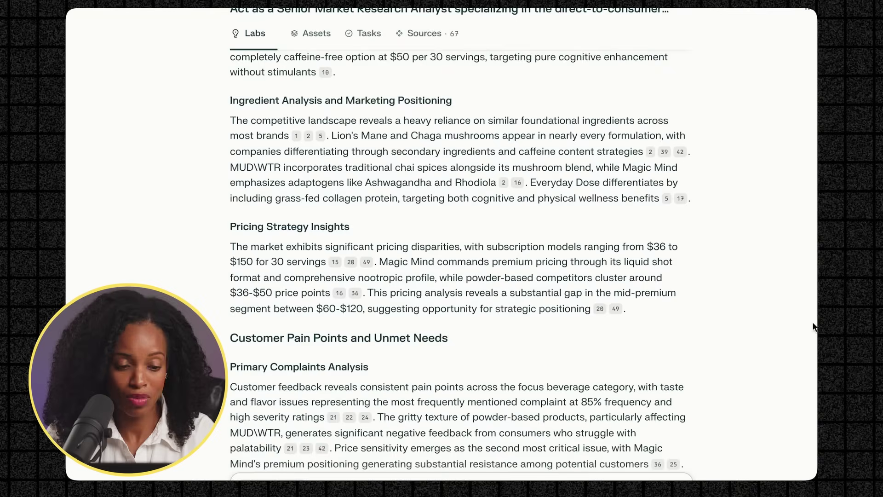
scroll(812, 327, down, 1)
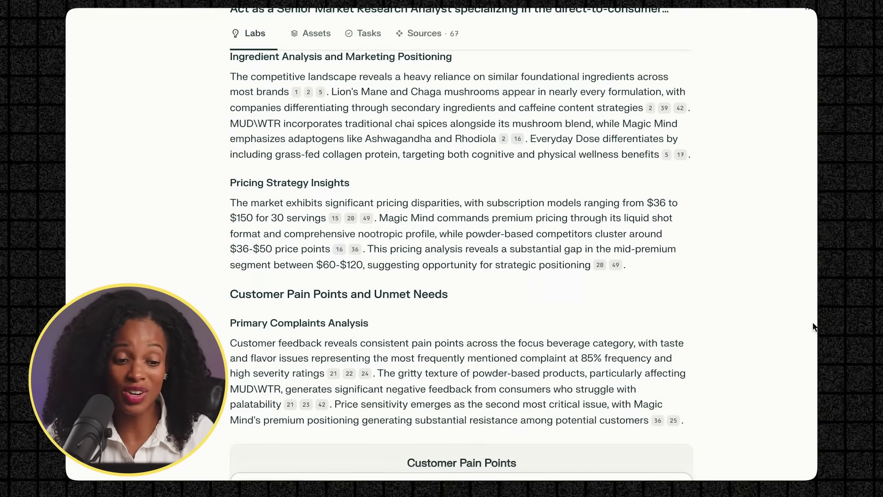
scroll(812, 326, down, 5)
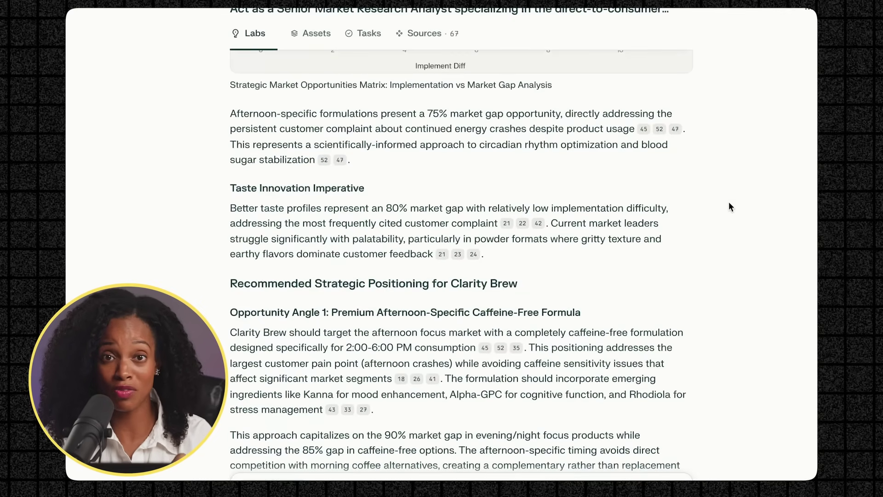
scroll(729, 203, down, 1)
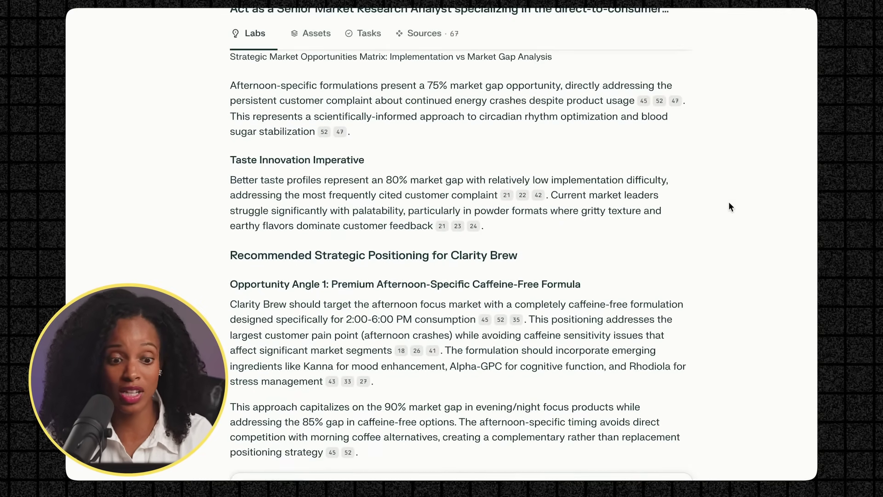
scroll(730, 203, down, 1)
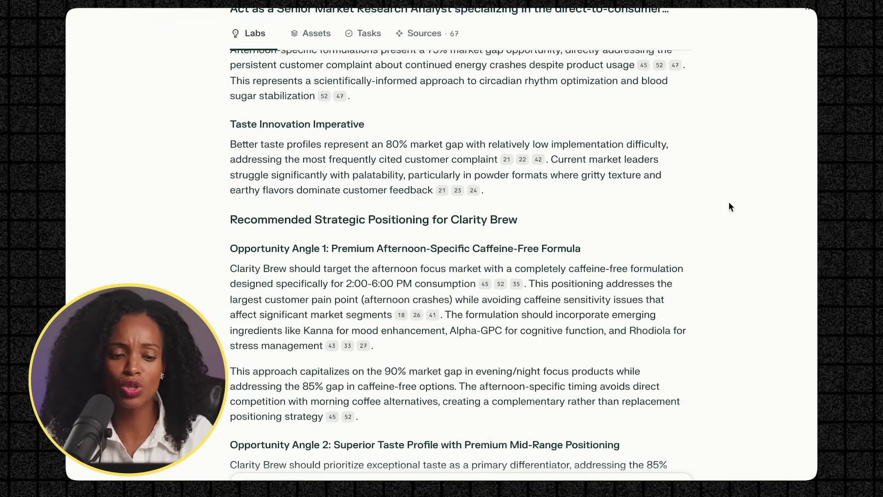
scroll(729, 203, down, 1)
scroll(729, 203, up, 2)
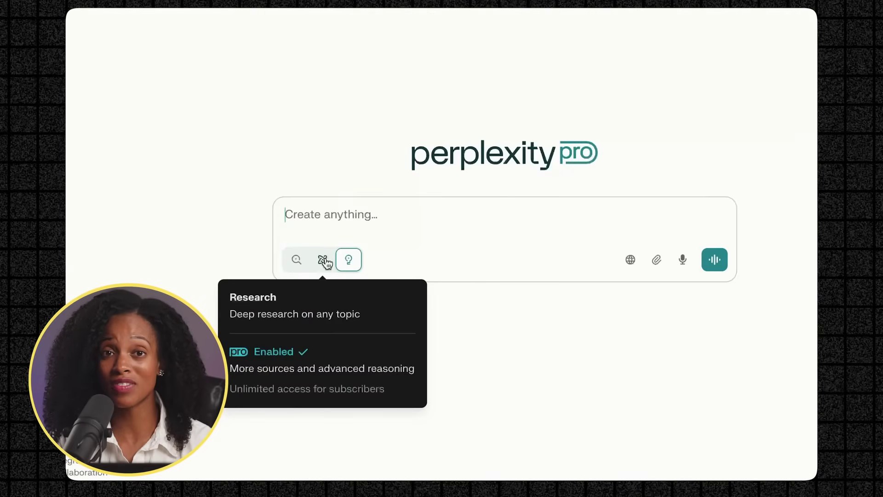
Paste the market-research prompt and send it in deep Research mode.
click(324, 261)
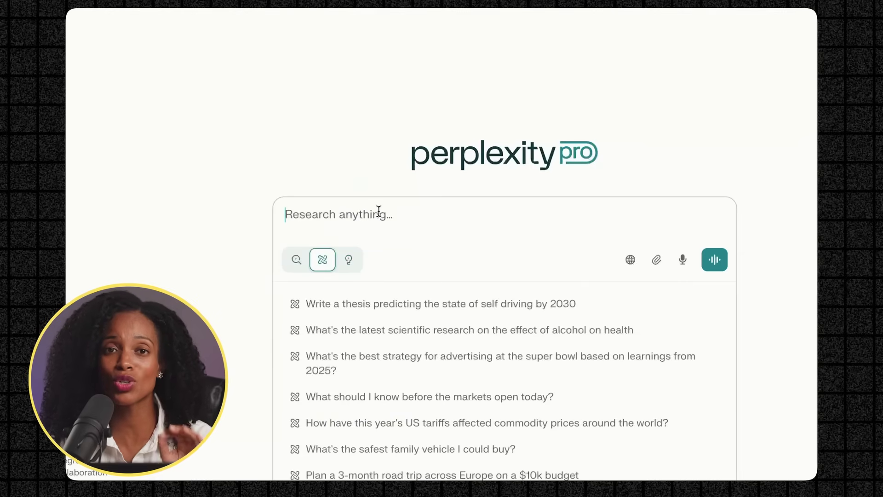
key(ctrl+v)
scroll(371, 207, up, 5)
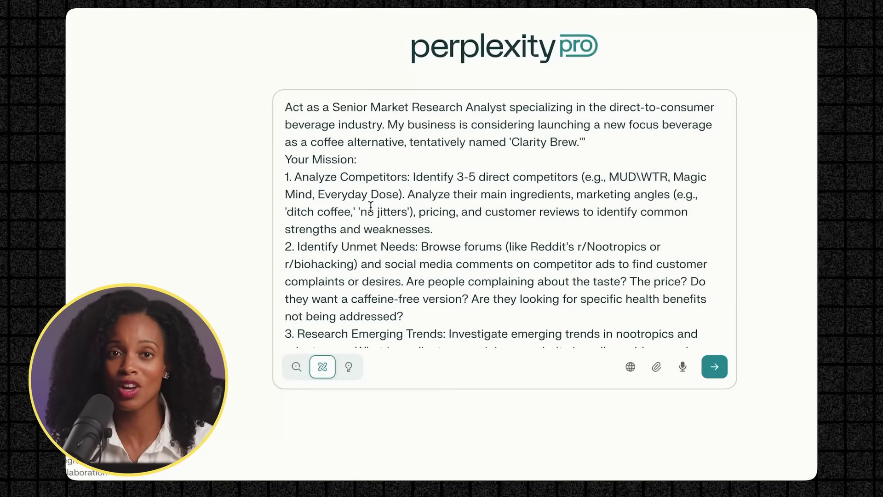
scroll(370, 207, down, 4)
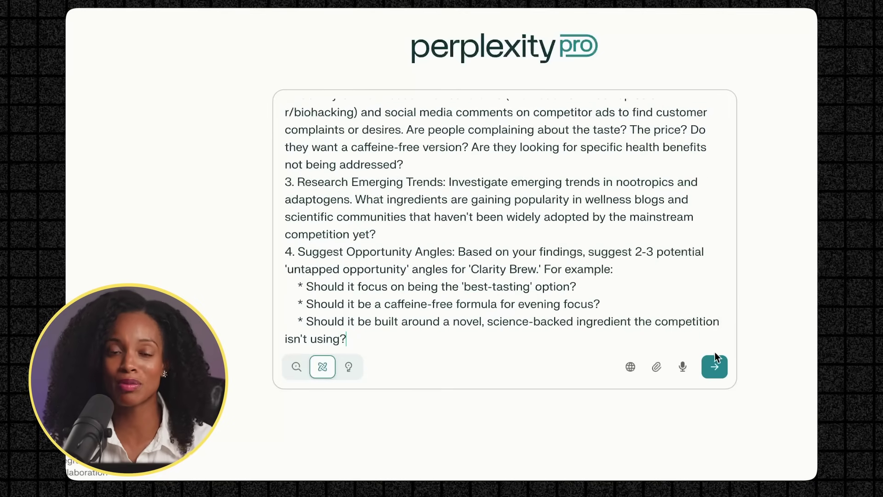
click(715, 366)
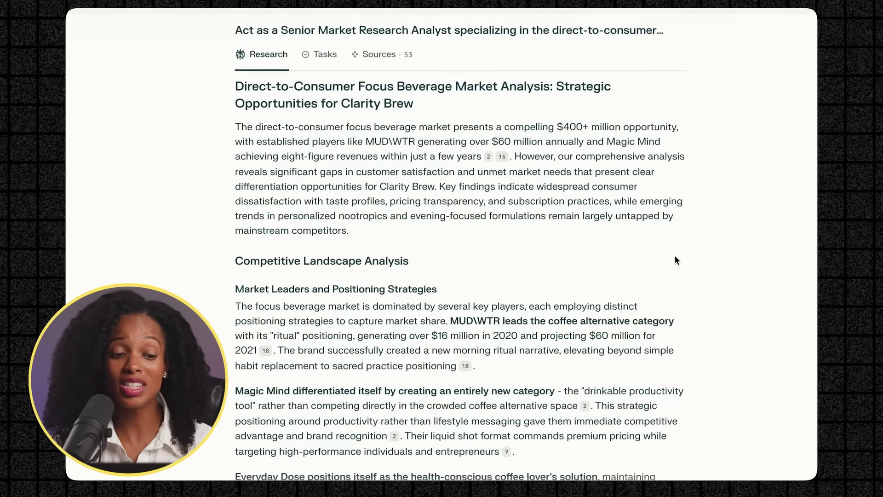
Scroll through the focus-beverage project's generated charts and Python code assets.
scroll(675, 256, down, 4)
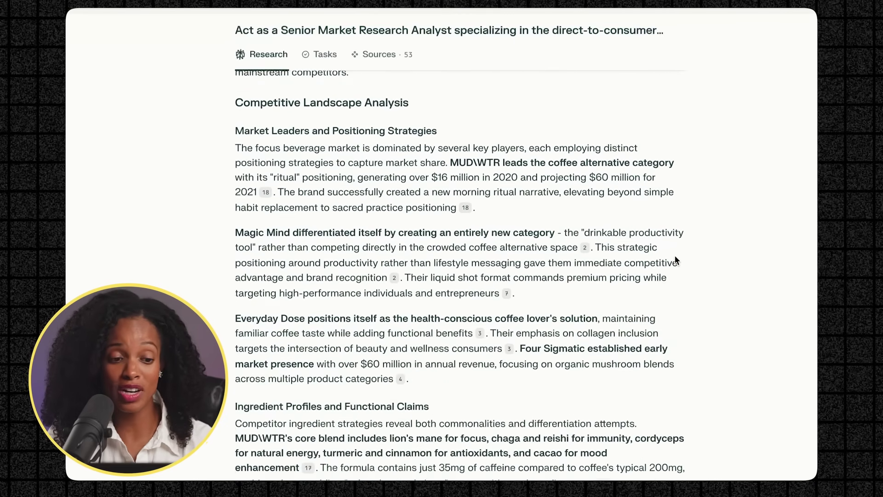
scroll(675, 260, down, 1)
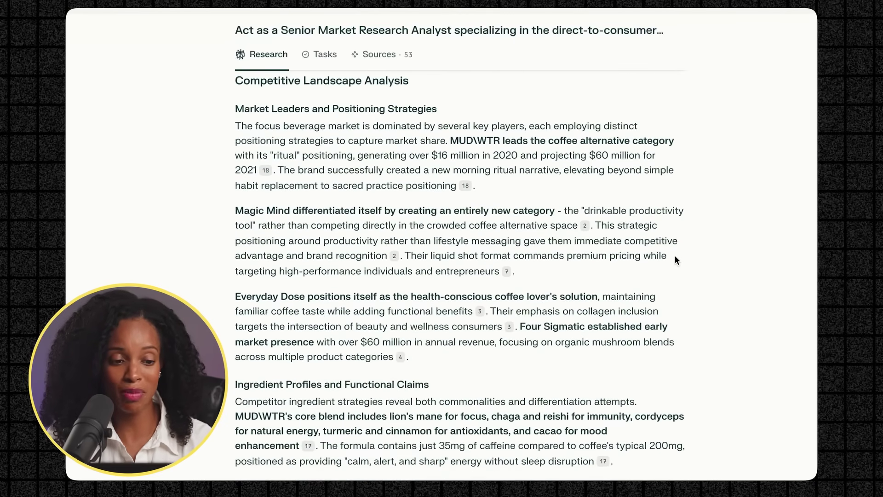
scroll(675, 258, down, 3)
scroll(675, 255, down, 1)
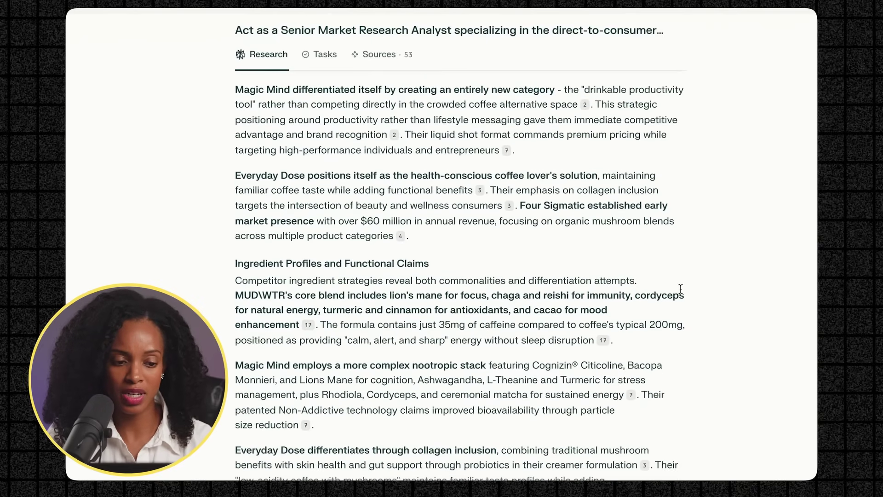
scroll(686, 309, down, 4)
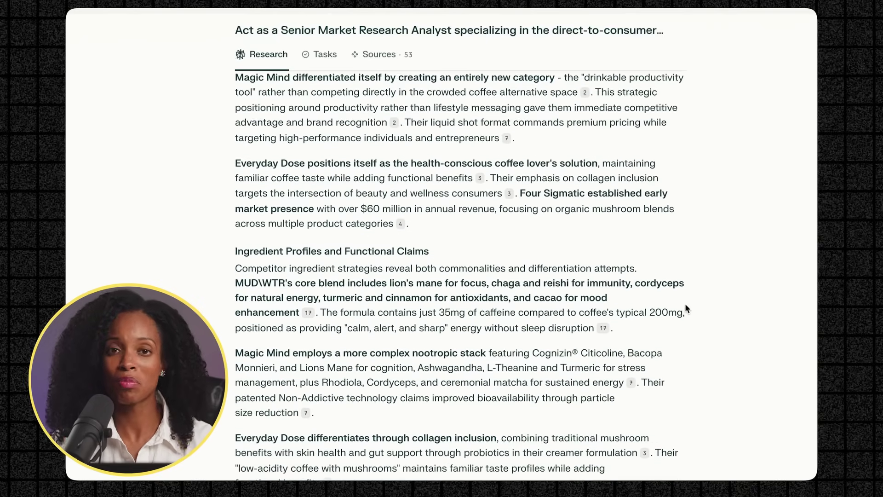
scroll(685, 306, down, 2)
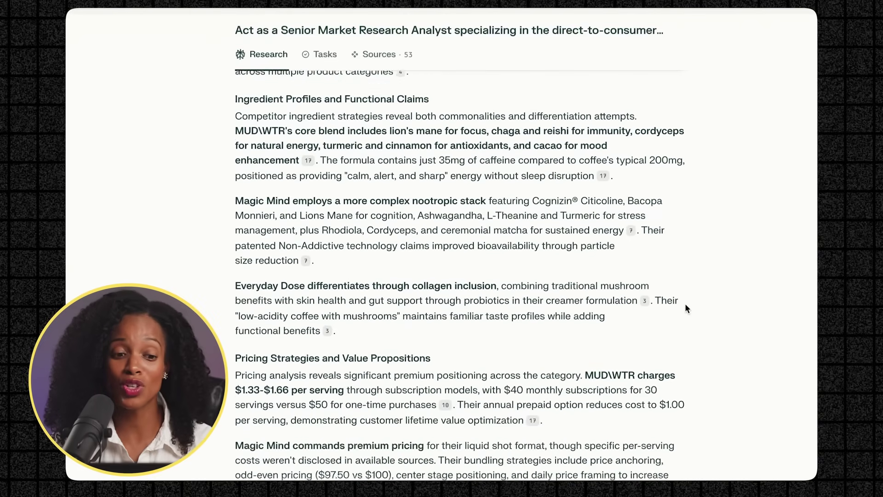
scroll(685, 309, down, 3)
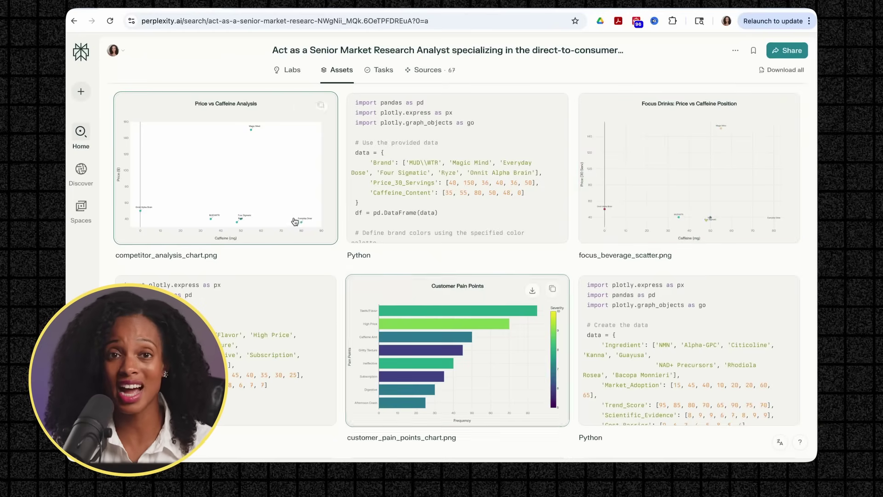
Scroll down the generated assets grid and back up to its top.
scroll(313, 232, down, 5)
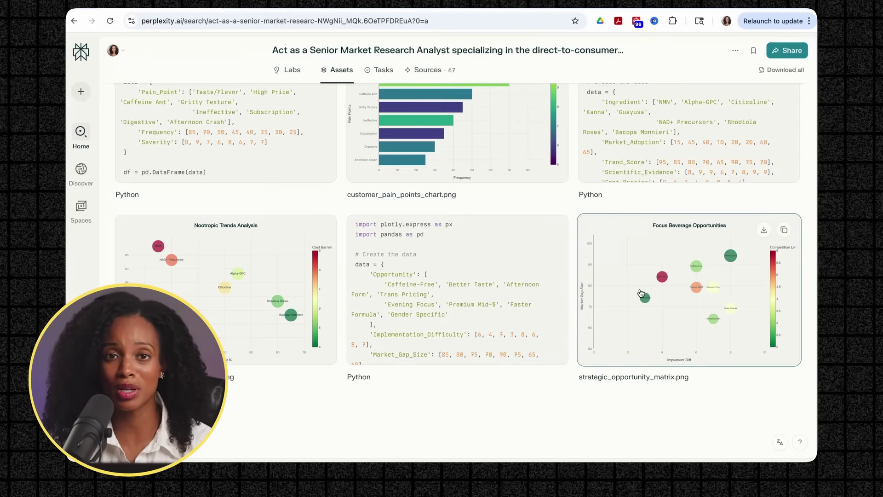
scroll(641, 293, up, 10)
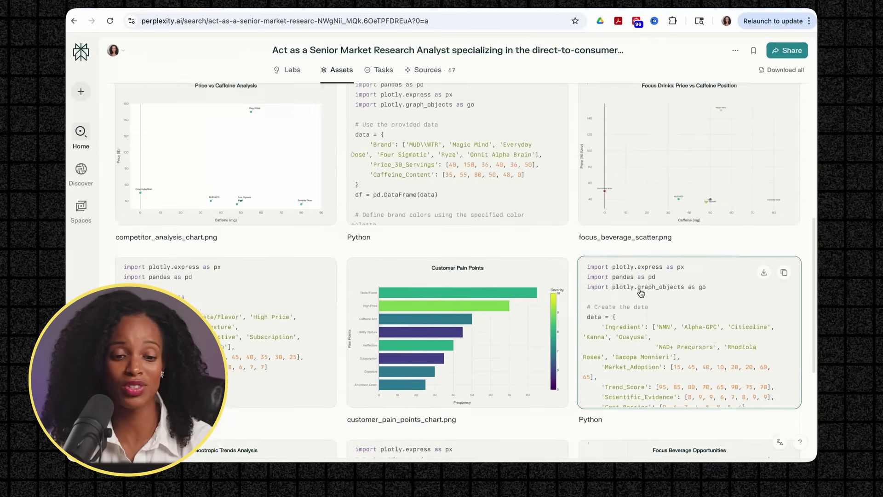
scroll(641, 293, up, 5)
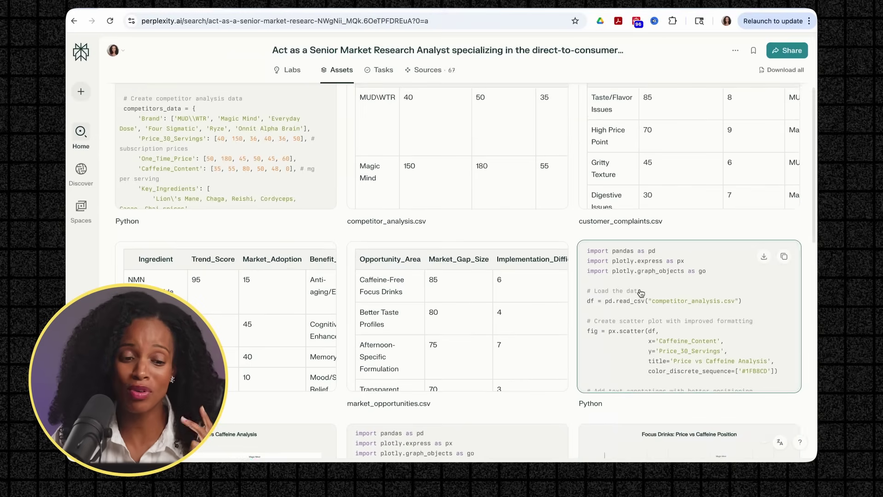
scroll(640, 293, up, 2)
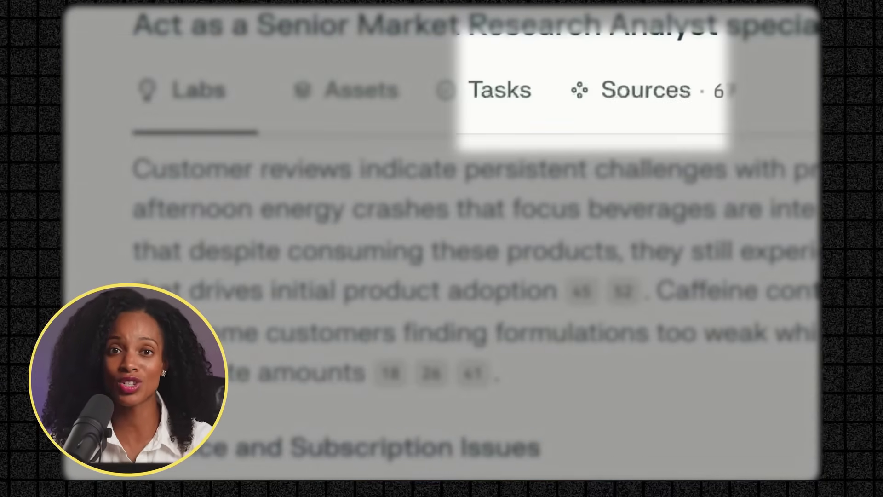
Scroll the report down to the Nootropic Trends Analysis chart and review it.
scroll(692, 191, down, 2)
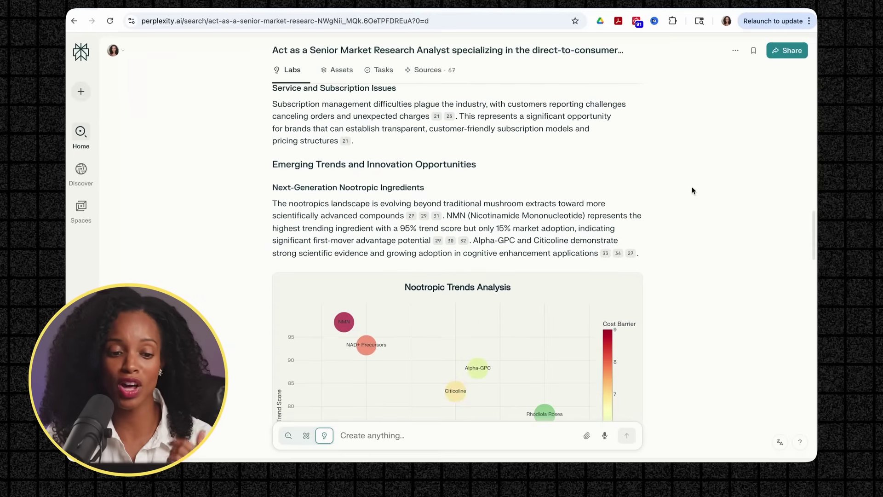
scroll(693, 190, down, 3)
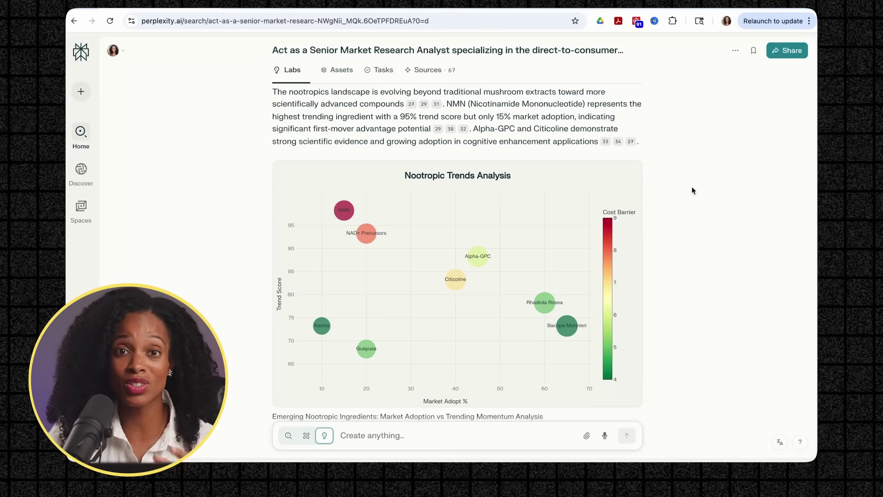
scroll(692, 191, down, 1)
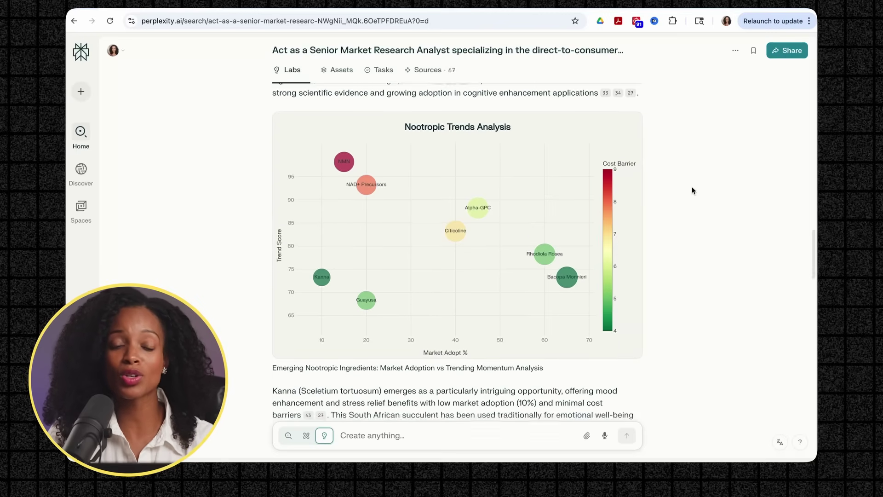
scroll(692, 190, up, 1)
scroll(692, 191, up, 1)
scroll(692, 190, down, 1)
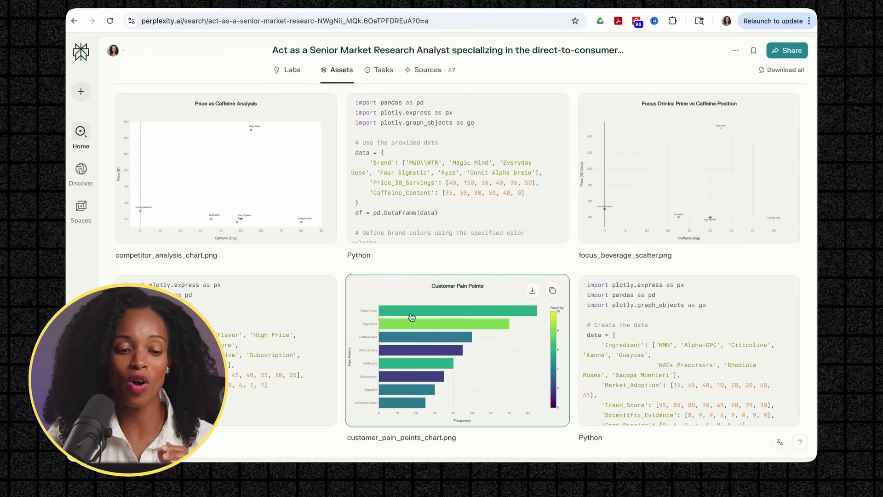
Scroll the assets grid back to the top and open the project's Tasks log.
scroll(315, 243, down, 5)
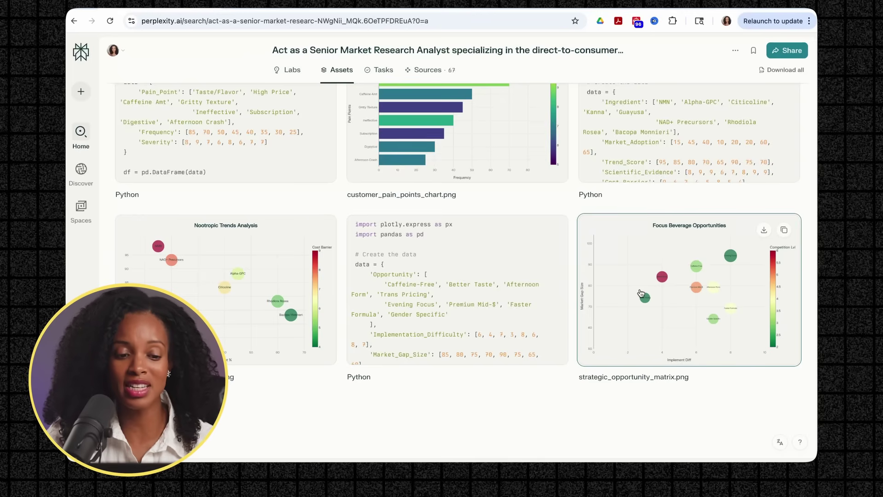
scroll(641, 293, up, 15)
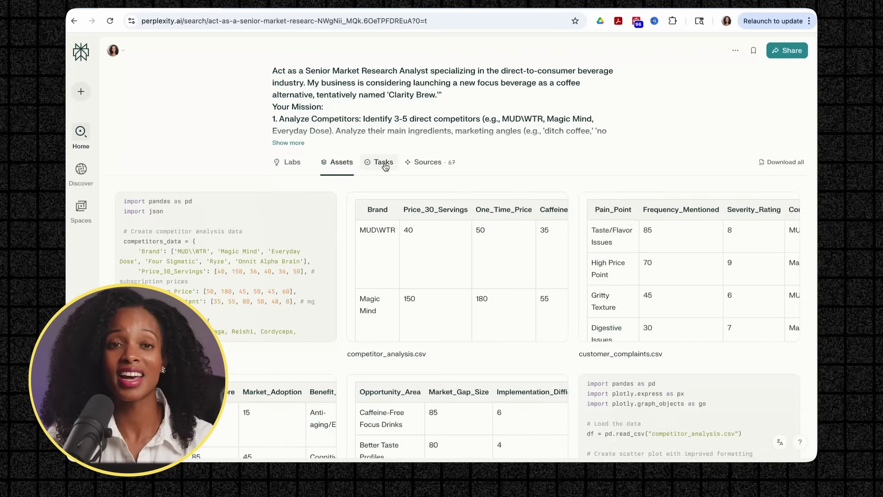
click(385, 166)
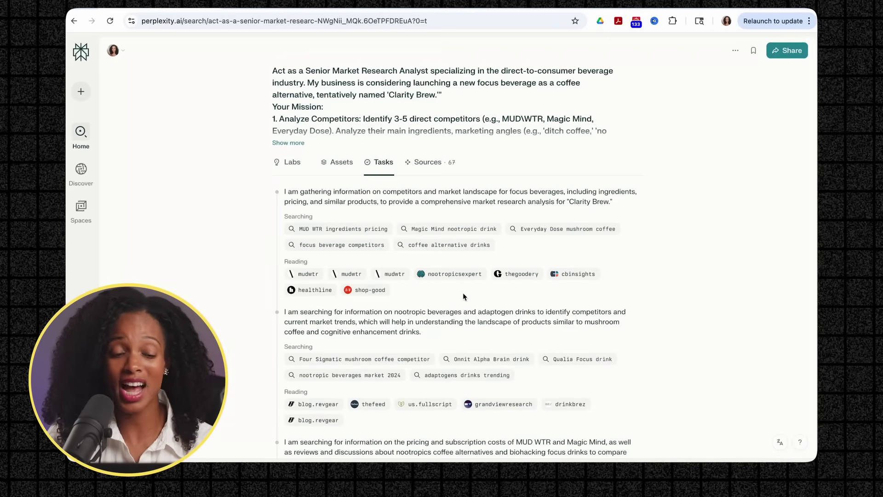
Scroll past the Tasks log and show the 67 cited sources, led by MUD\WTR pages.
scroll(463, 292, down, 8)
scroll(464, 293, down, 5)
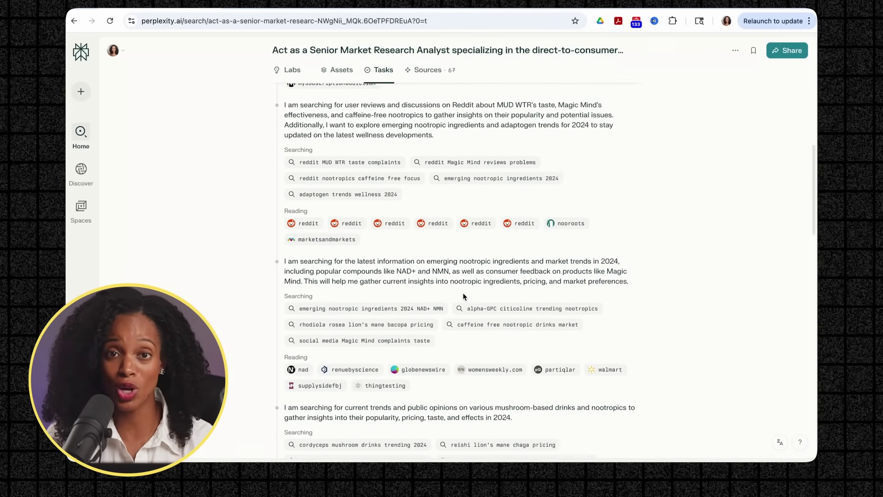
scroll(463, 296, down, 6)
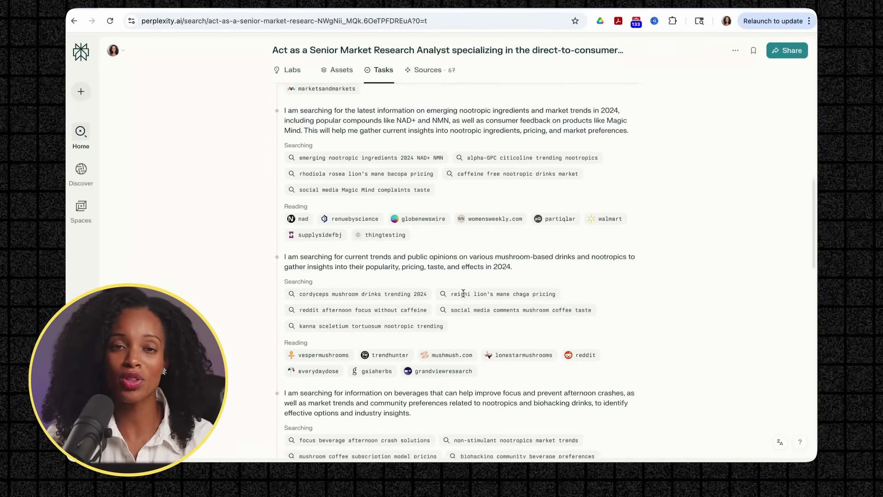
scroll(462, 292, down, 7)
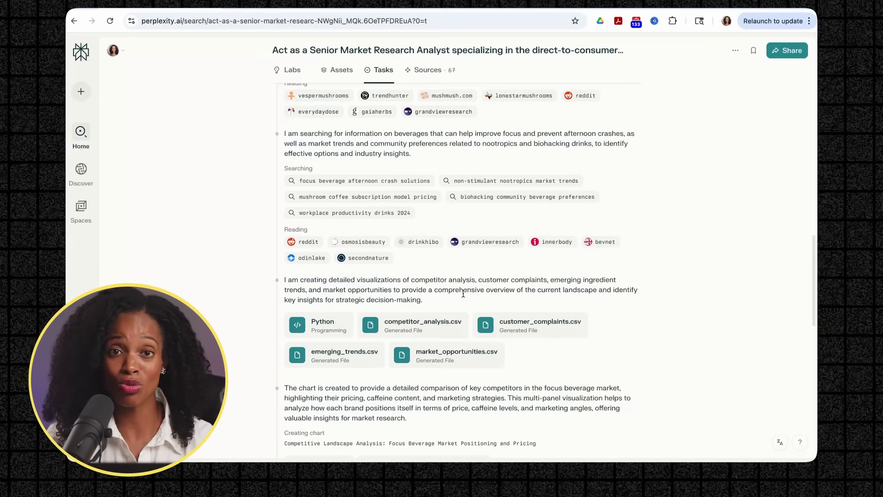
scroll(463, 293, down, 7)
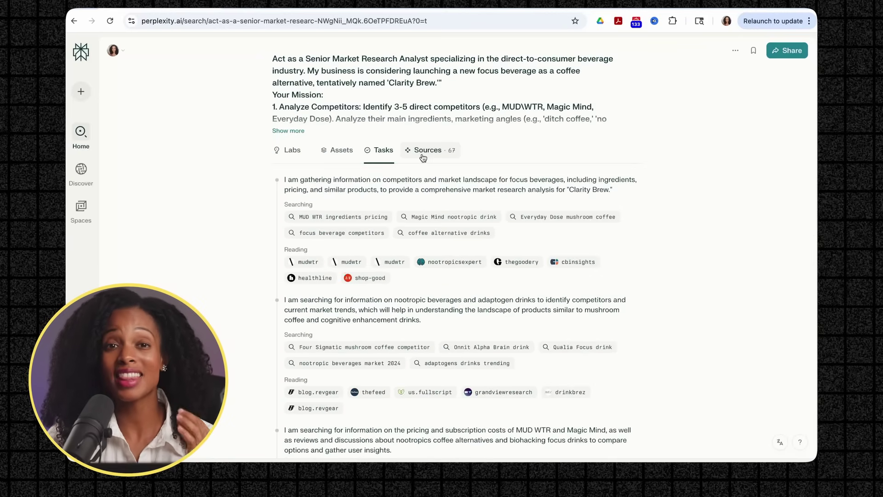
click(423, 155)
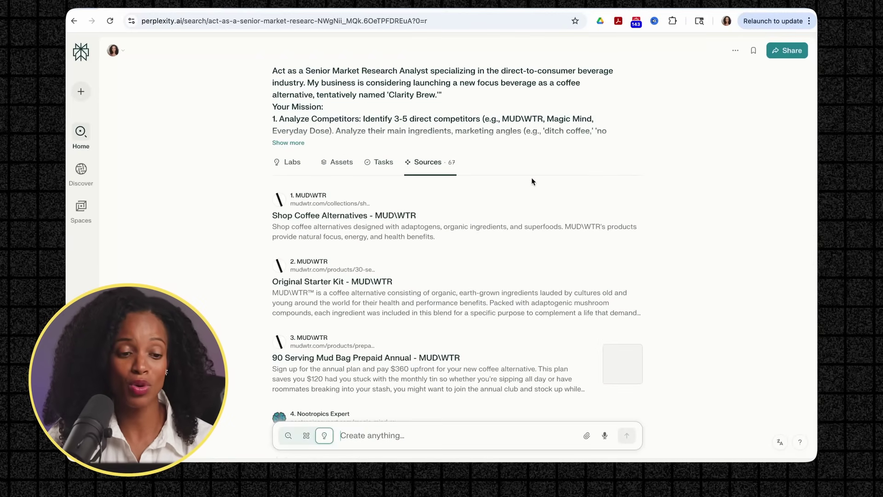
Scroll down through the project's 67-reference Sources list.
scroll(531, 177, down, 3)
scroll(532, 183, down, 1)
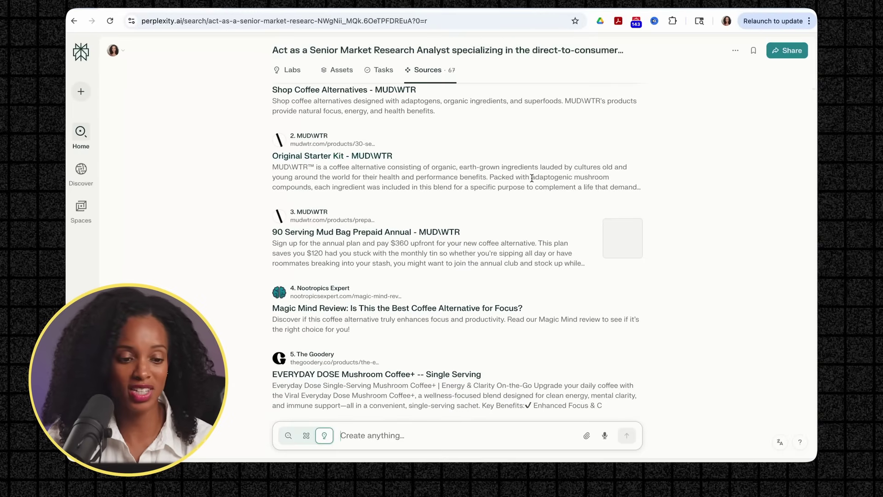
scroll(531, 177, down, 4)
scroll(521, 276, down, 3)
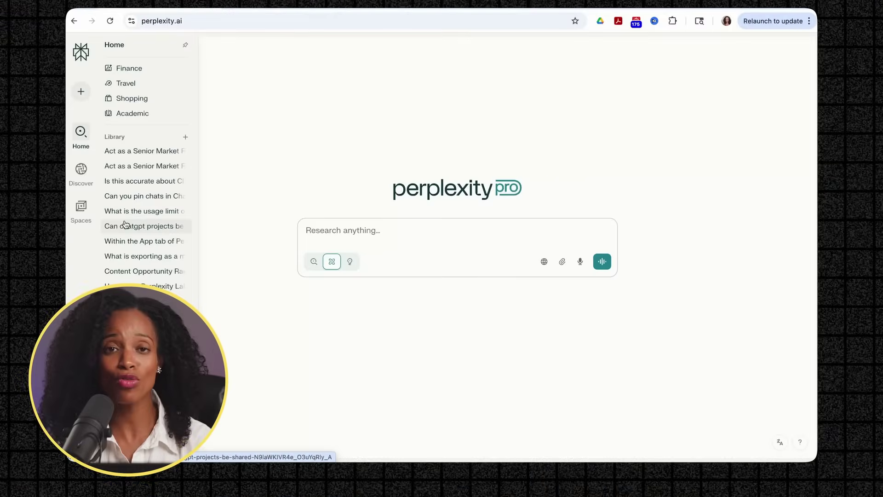
Glance at the Content Opportunity Radar page, return home, and browse the Library thread list.
click(128, 271)
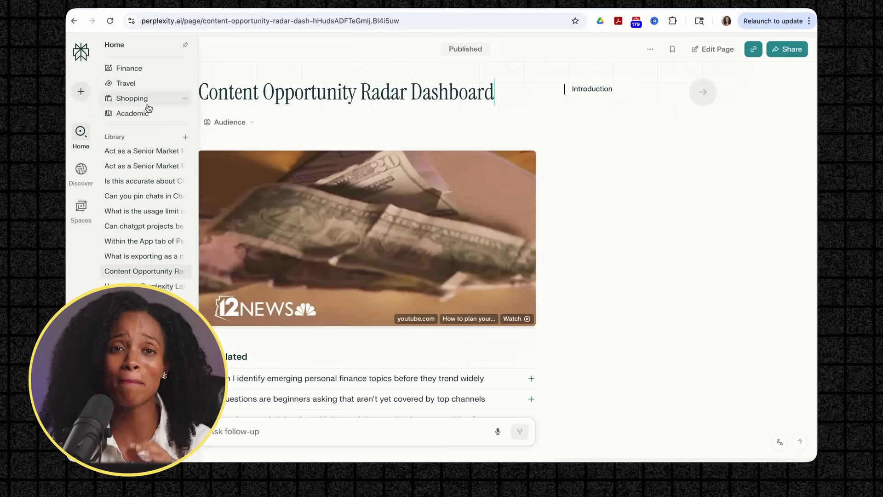
click(74, 20)
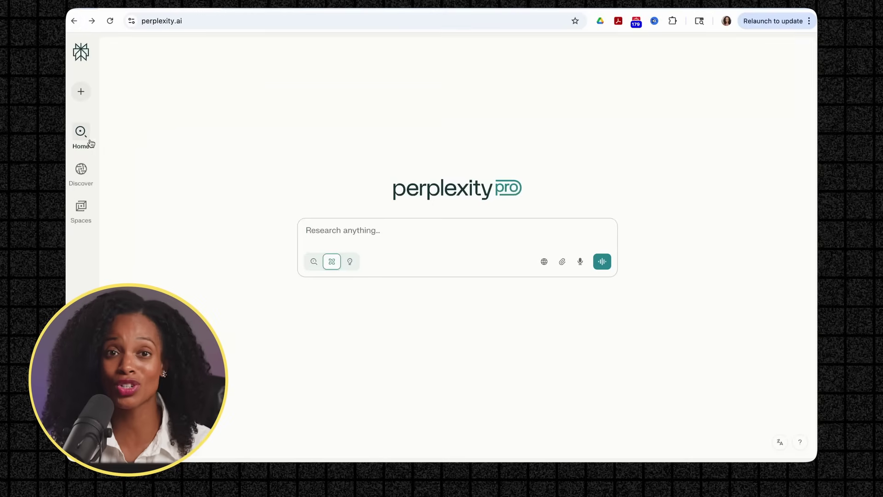
mouse_move(91, 144)
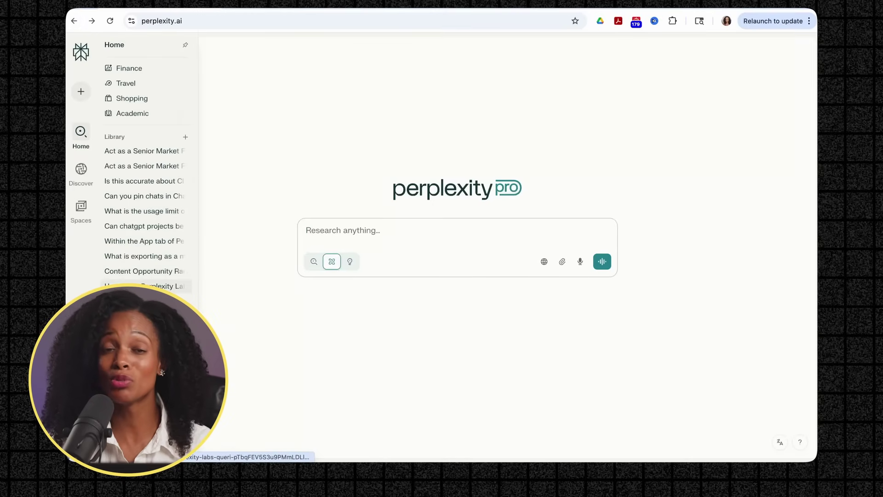
key(alt+Right)
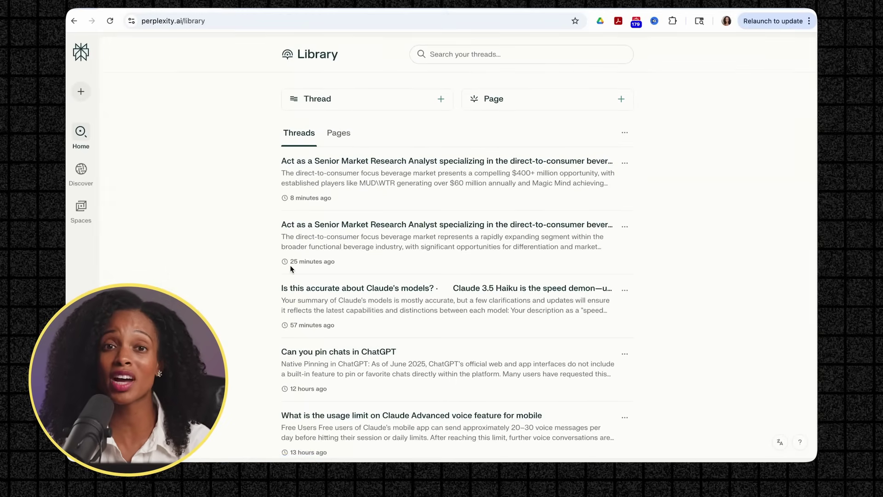
scroll(291, 270, down, 3)
scroll(291, 269, down, 2)
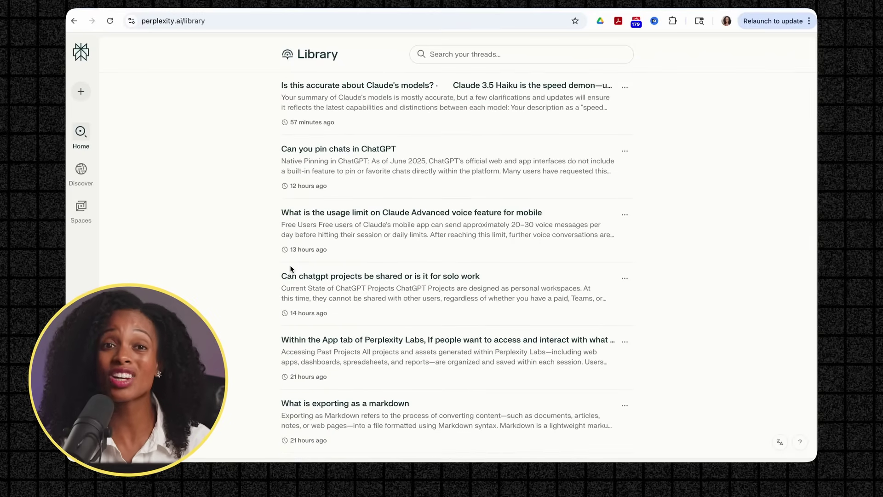
scroll(290, 269, down, 3)
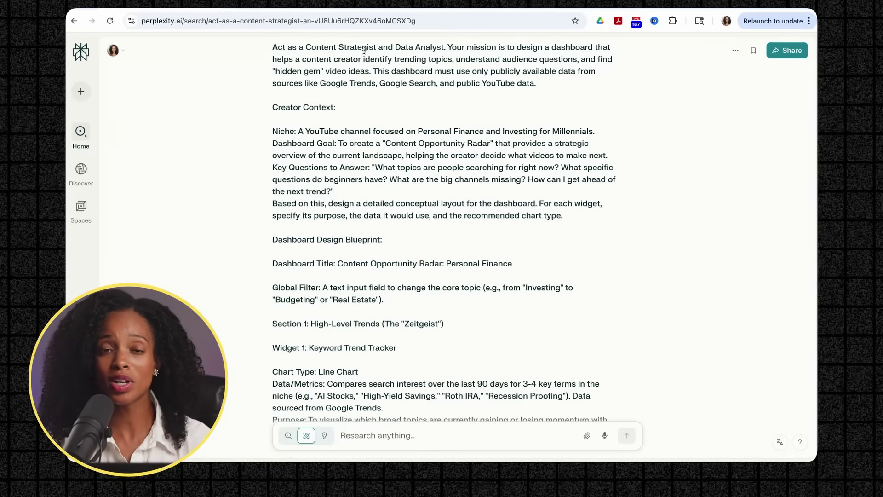
drag(273, 47, 483, 83)
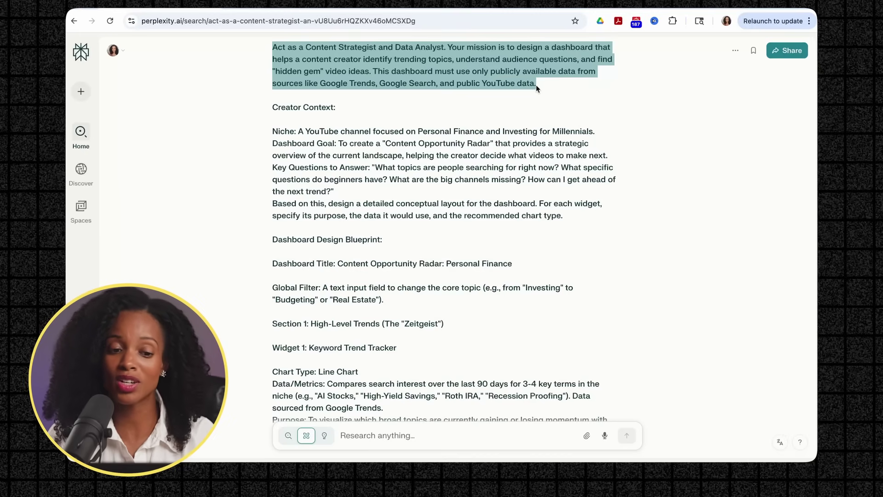
click(501, 101)
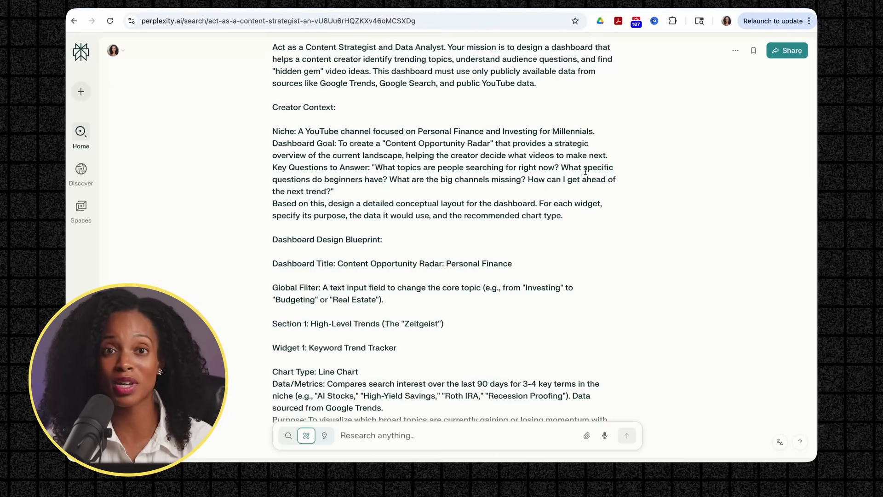
scroll(625, 173, down, 4)
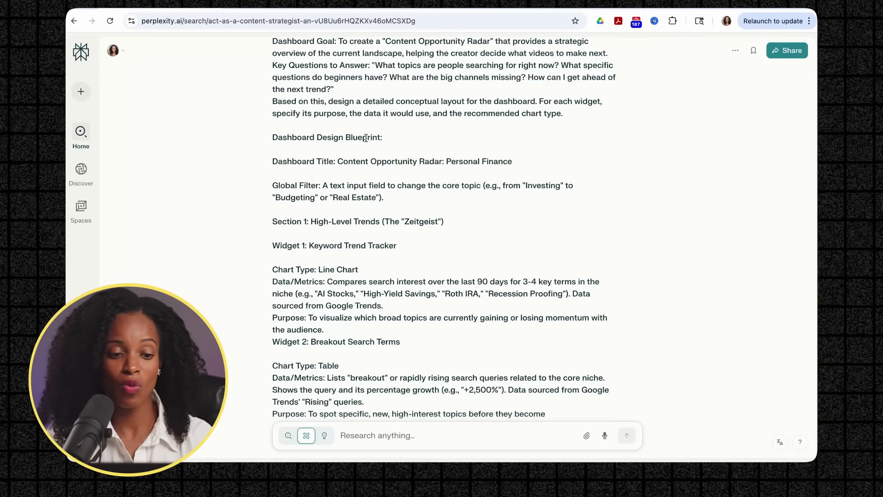
scroll(416, 161, down, 5)
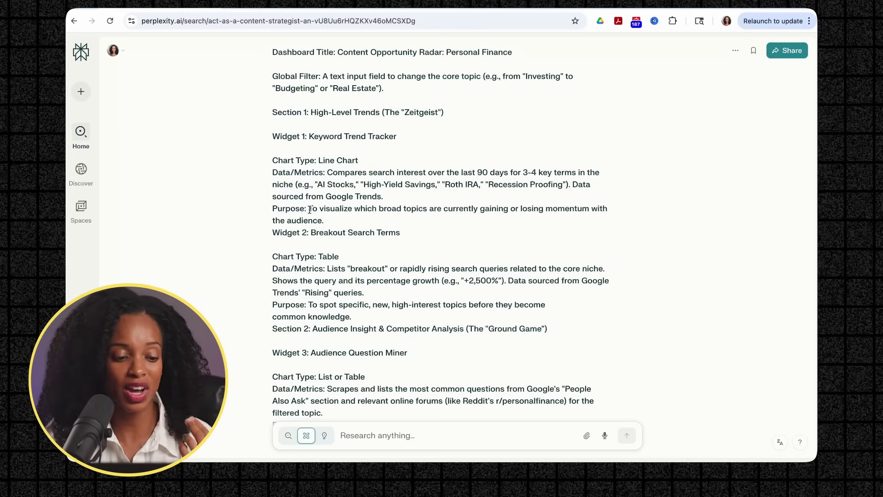
drag(311, 211, 321, 220)
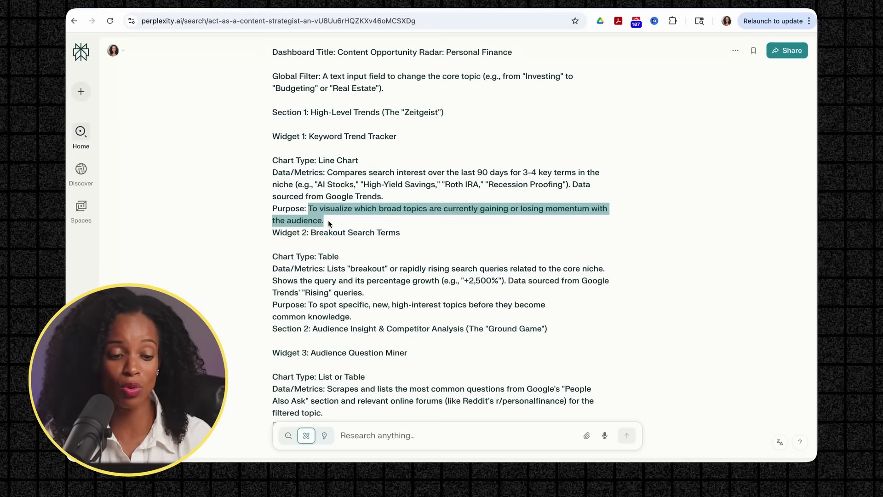
scroll(437, 258, down, 4)
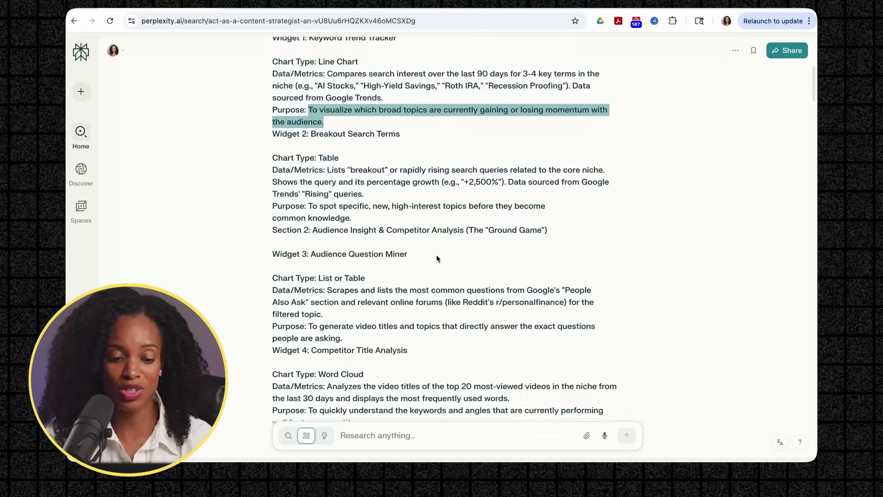
click(365, 132)
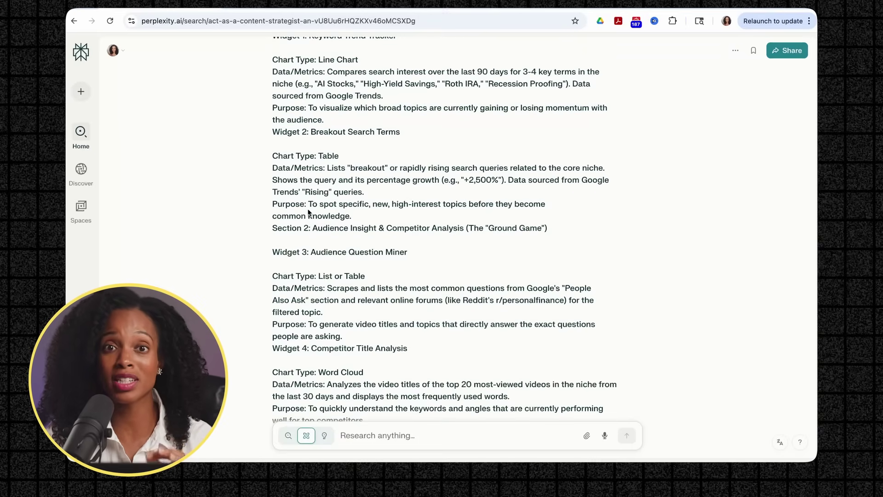
drag(309, 205, 358, 216)
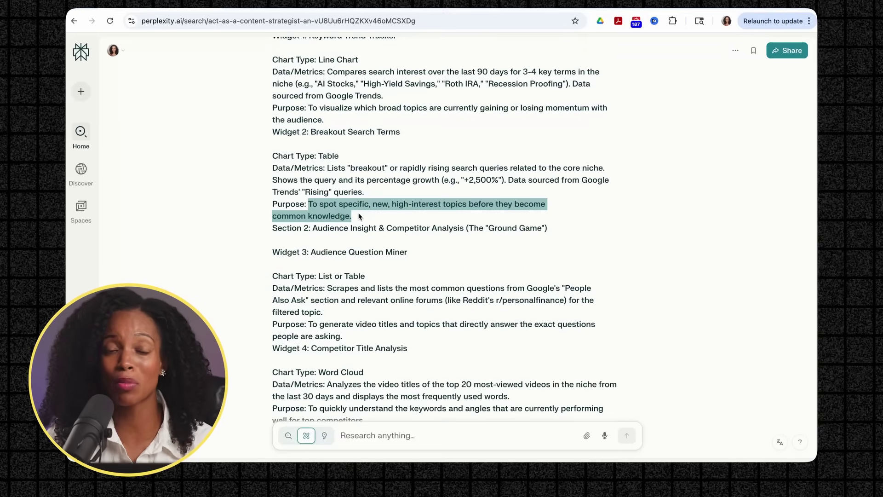
scroll(358, 216, down, 3)
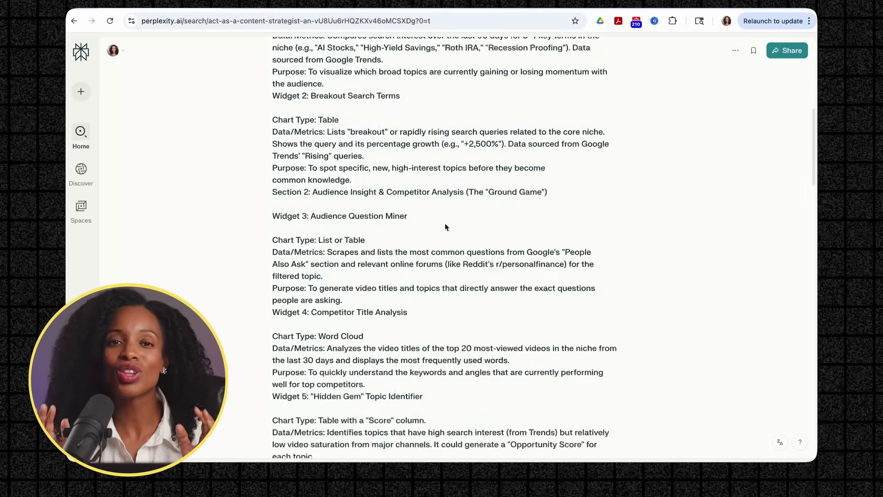
scroll(460, 249, down, 10)
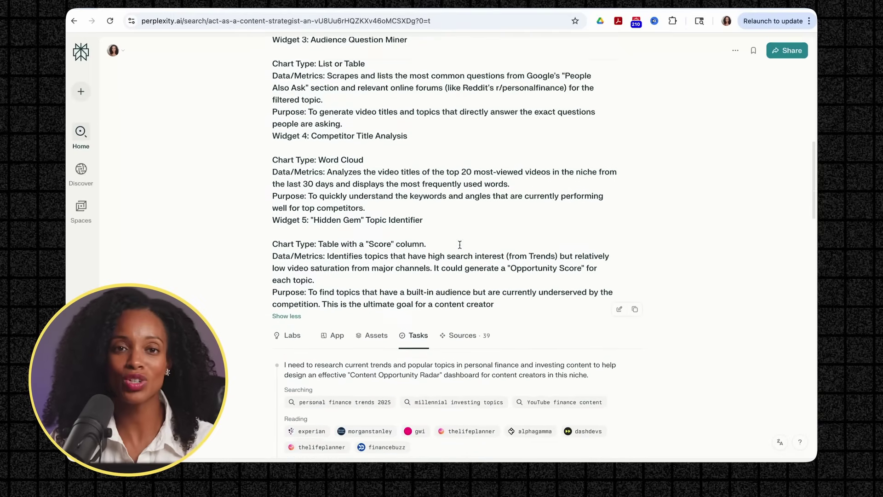
mouse_move(439, 292)
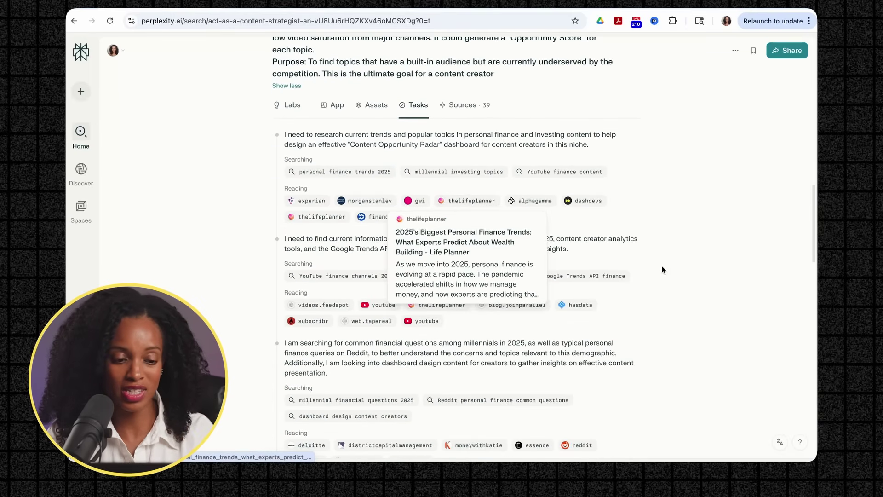
scroll(650, 266, down, 3)
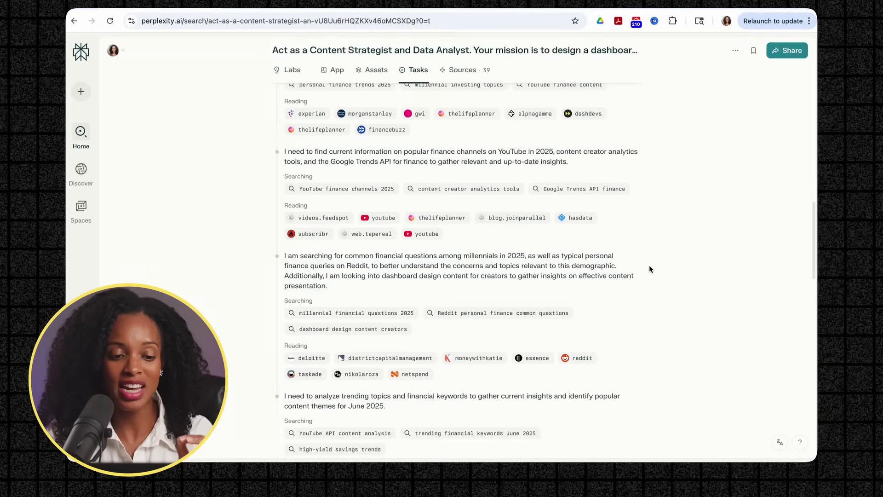
scroll(649, 267, down, 3)
scroll(650, 267, down, 3)
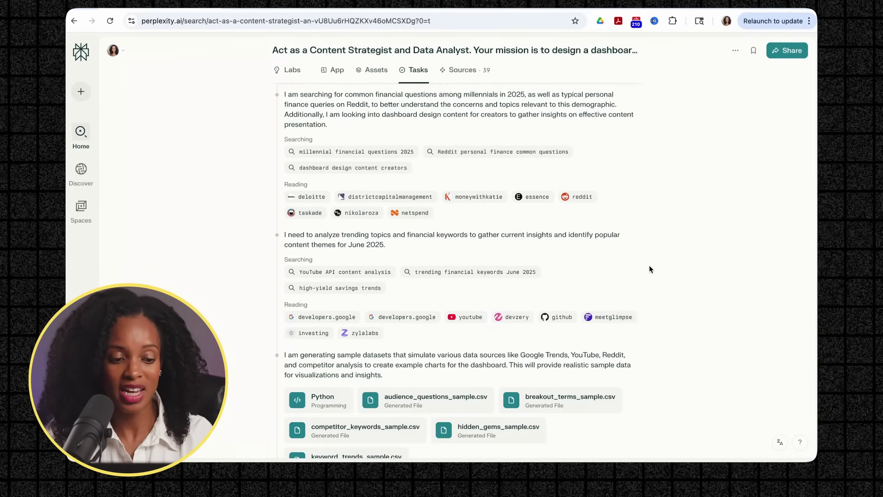
scroll(650, 269, down, 4)
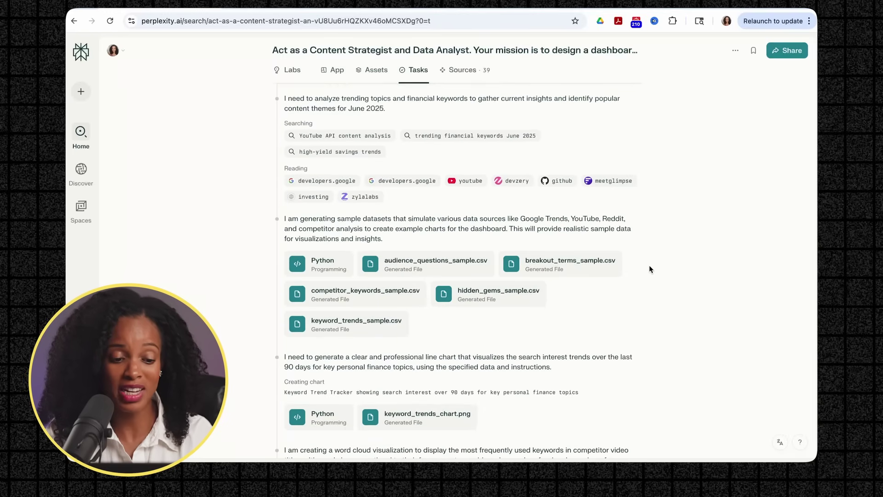
scroll(649, 269, down, 4)
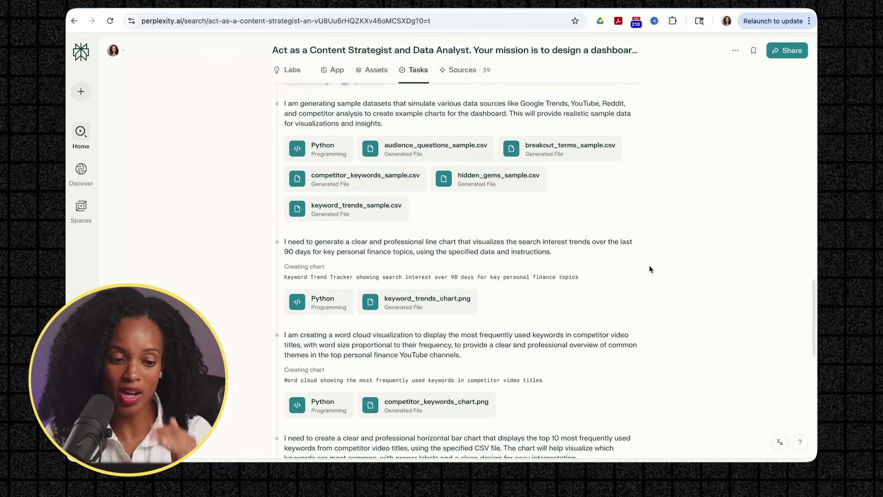
scroll(649, 269, down, 4)
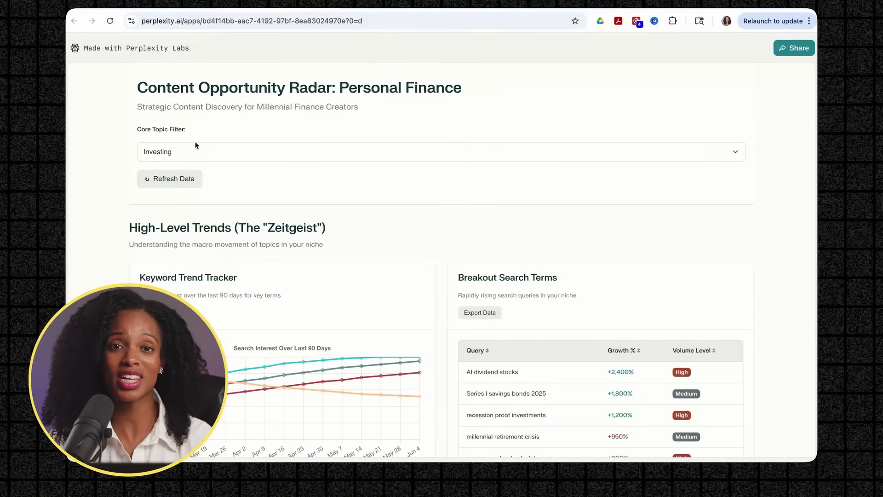
Open the Core Topic Filter dropdown and close it with Investing still selected.
scroll(482, 151, down, 4)
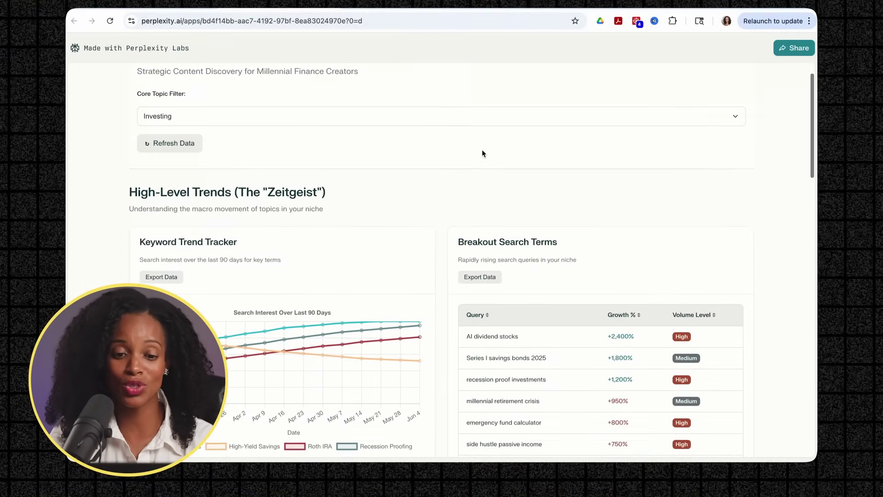
key(space)
click(626, 189)
Scroll through the dashboard sections down to the Hidden Gem Topic Identifier table.
scroll(598, 203, down, 3)
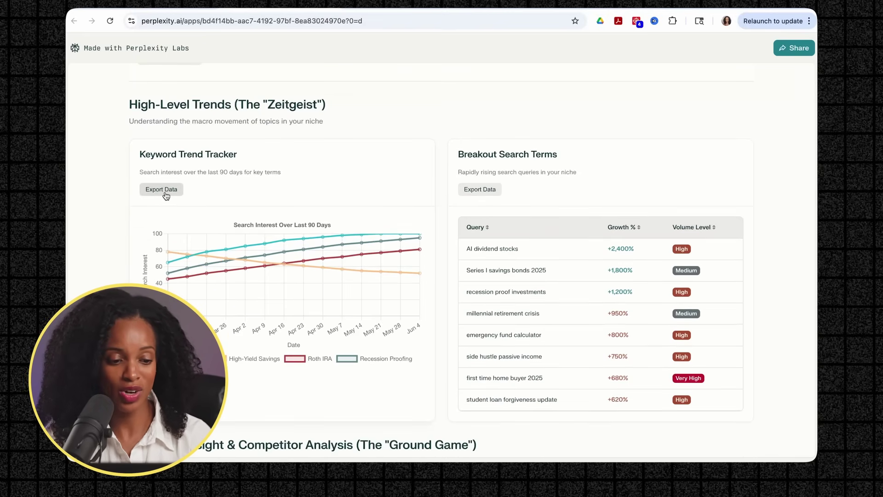
mouse_move(282, 276)
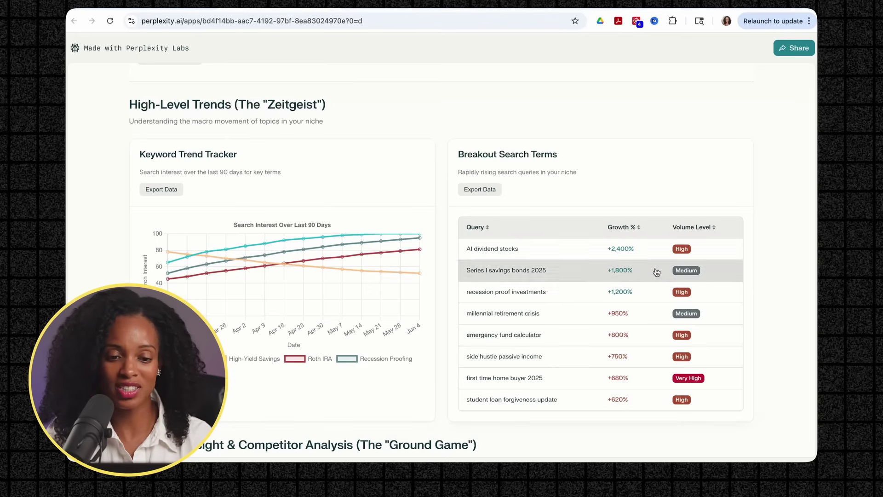
scroll(690, 368, down, 10)
scroll(664, 392, down, 6)
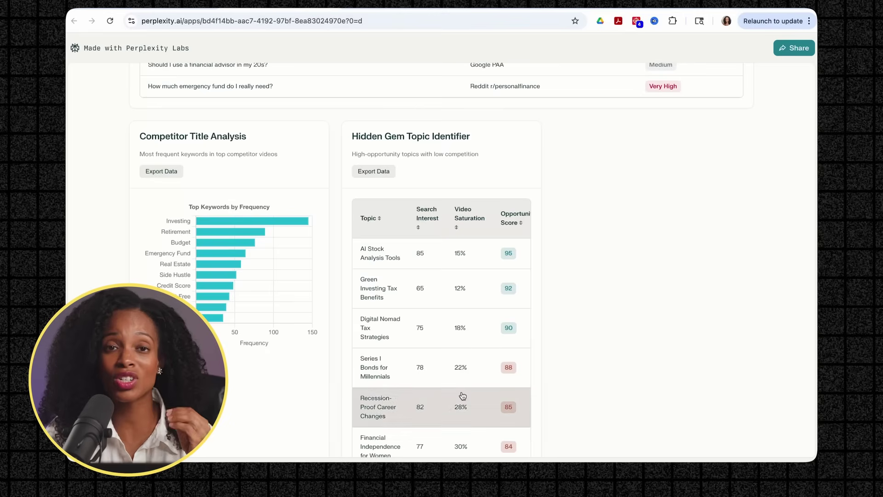
scroll(570, 398, down, 3)
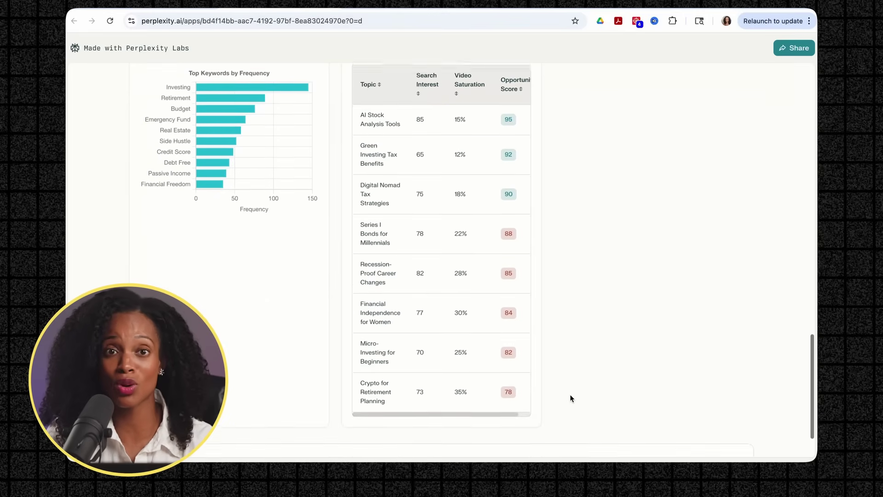
scroll(470, 142, down, 1)
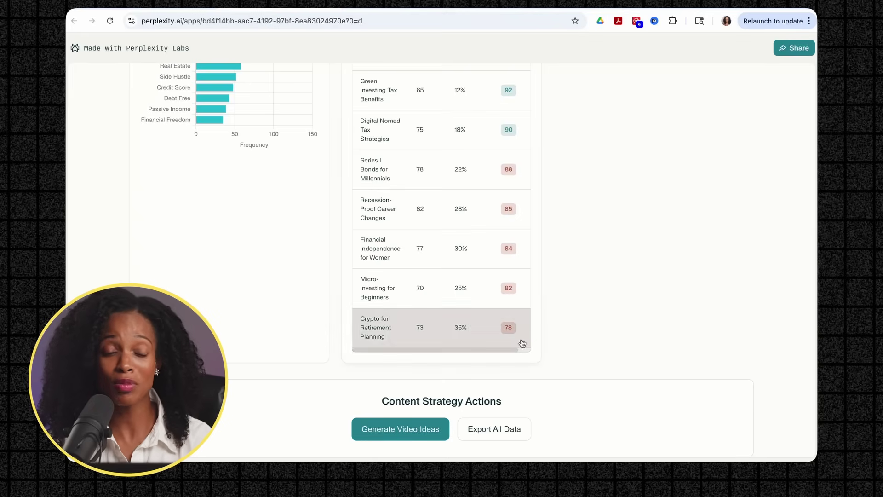
Generate video ideas from the dashboard, review the modal, and return to the project's App tab.
click(408, 431)
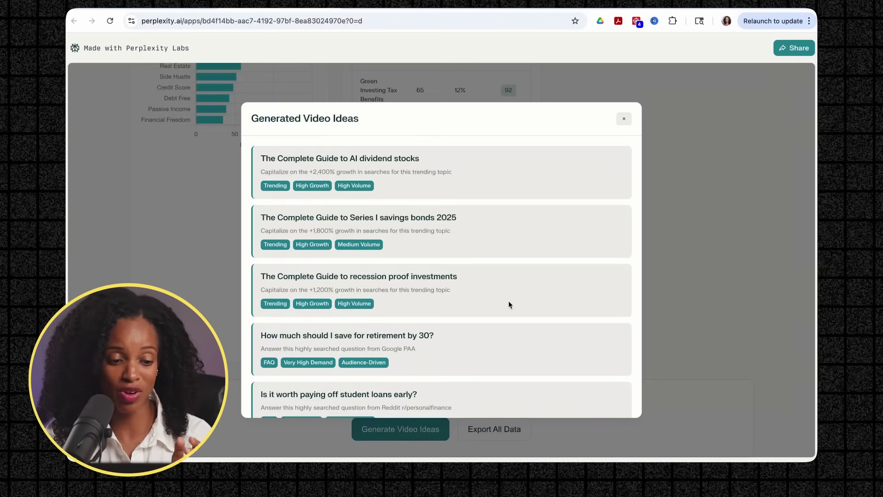
scroll(508, 304, down, 1)
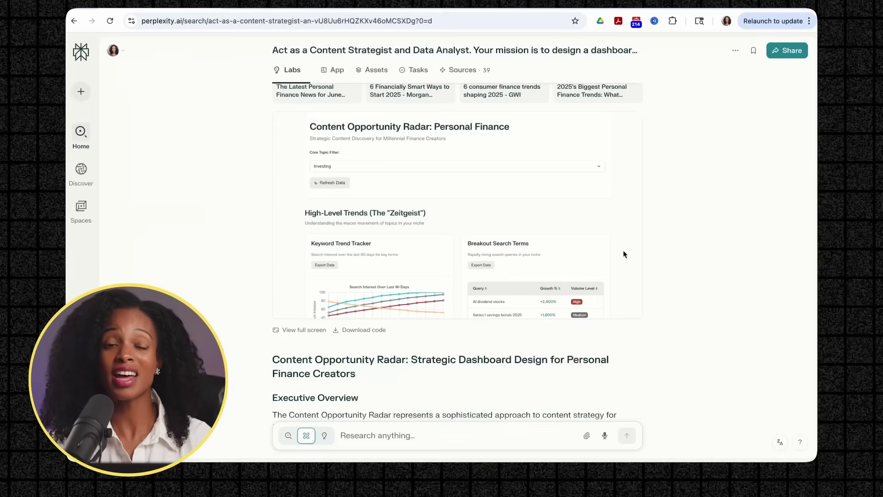
scroll(694, 297, down, 6)
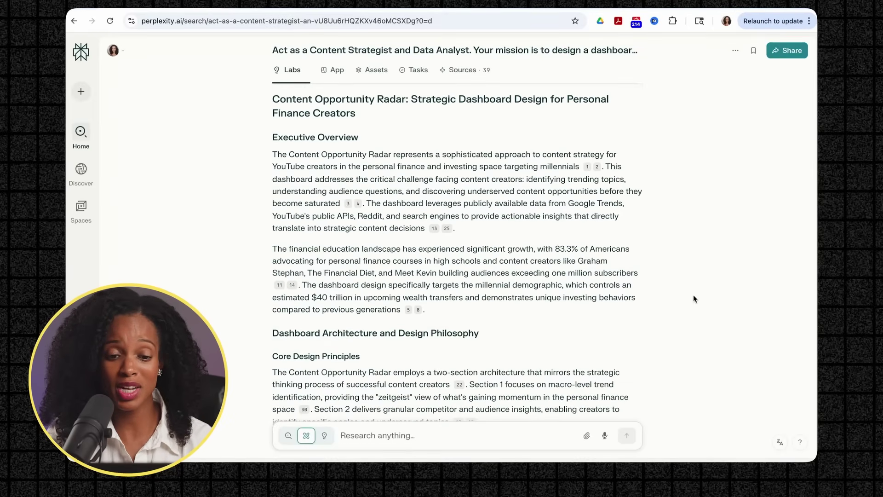
scroll(694, 297, down, 1)
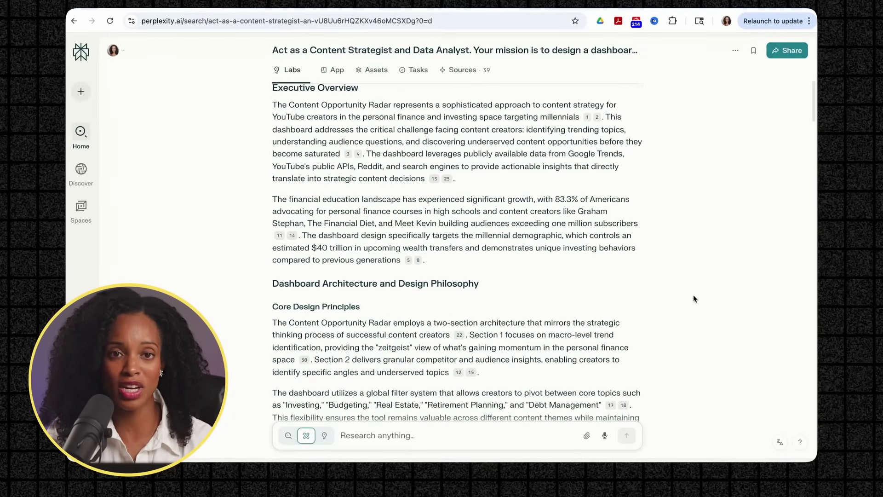
scroll(499, 339, down, 7)
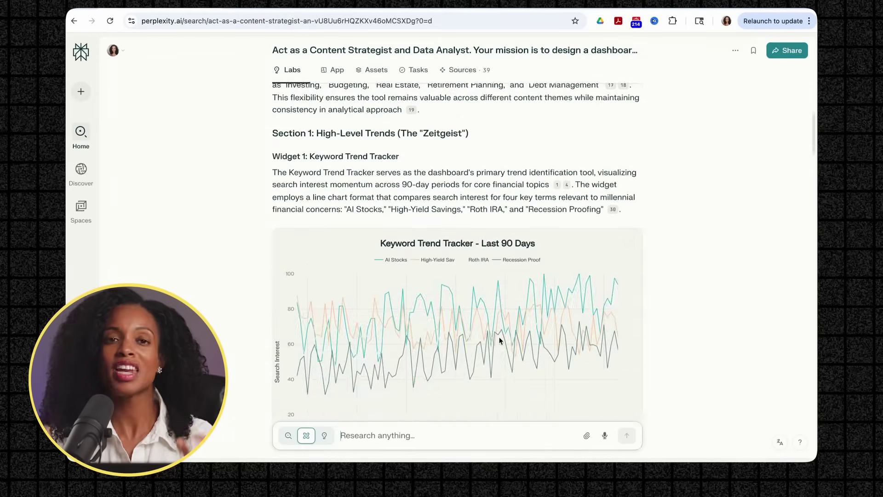
scroll(500, 338, up, 5)
scroll(500, 339, up, 15)
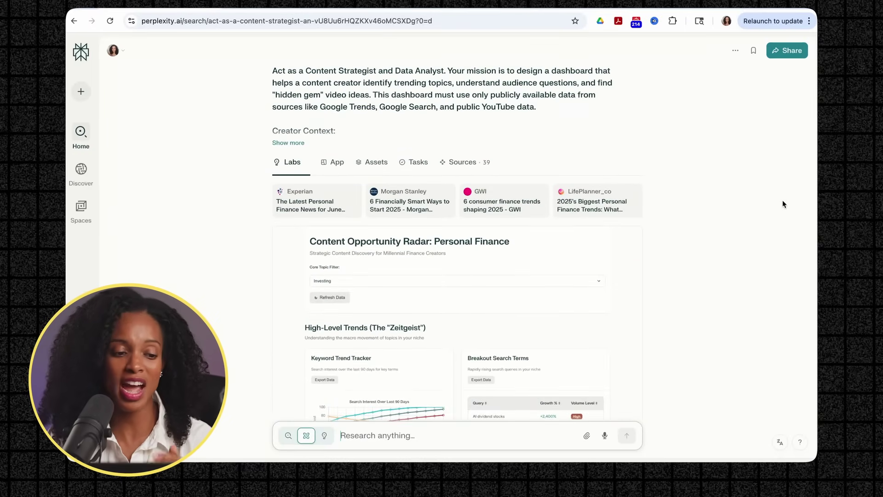
click(334, 163)
Scroll through the content dashboard sections on the App tab.
scroll(413, 216, down, 3)
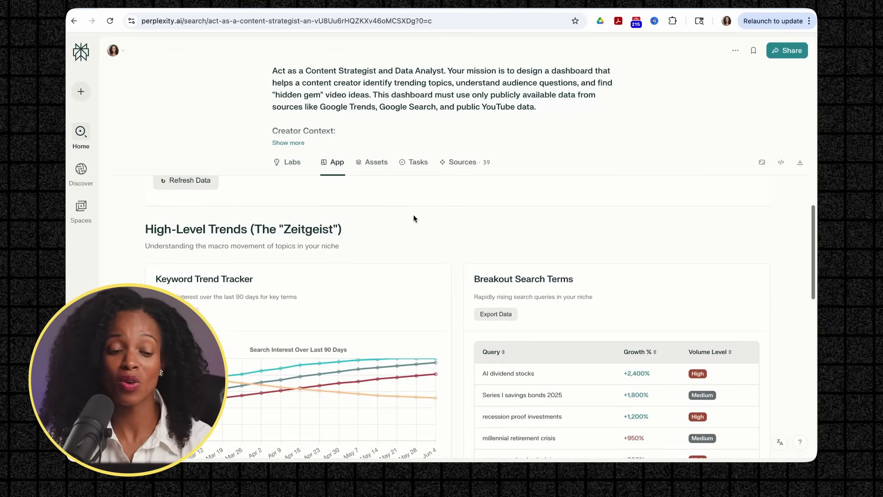
scroll(413, 215, down, 10)
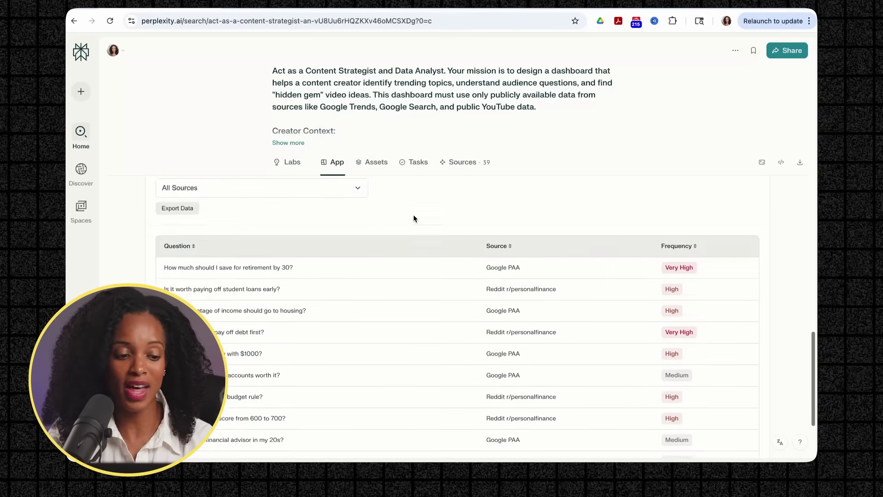
scroll(413, 218, up, 12)
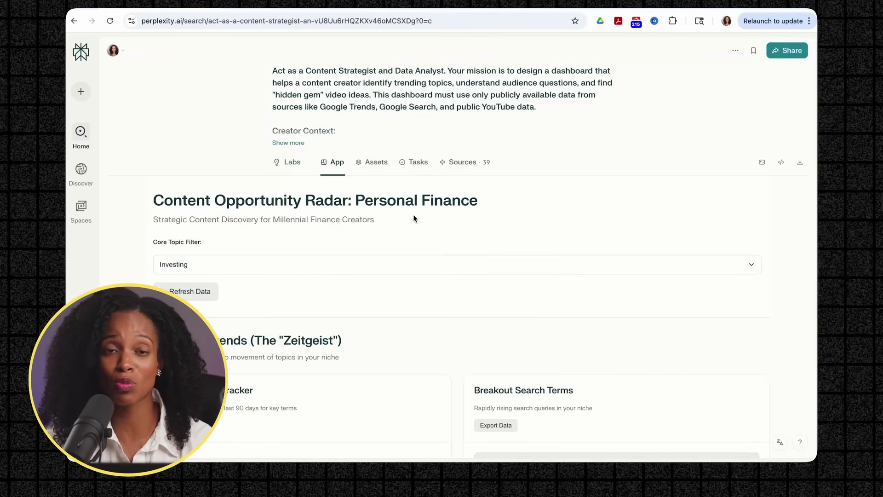
scroll(413, 216, down, 12)
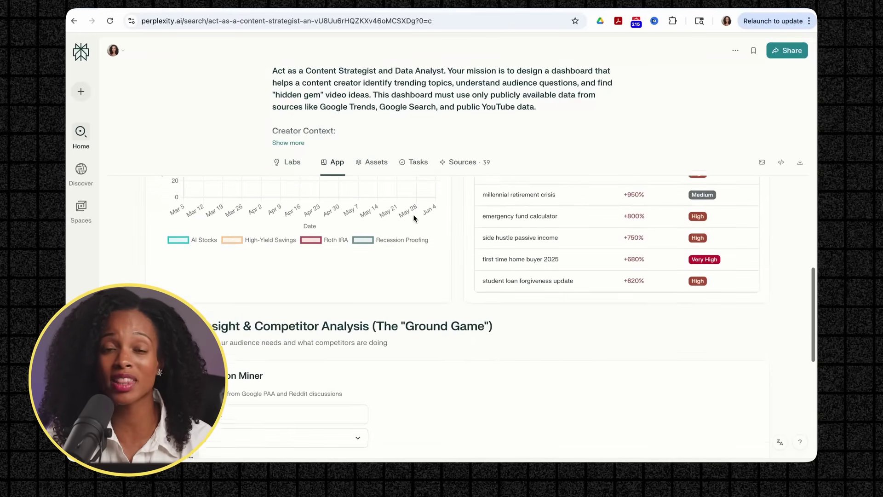
scroll(413, 217, down, 5)
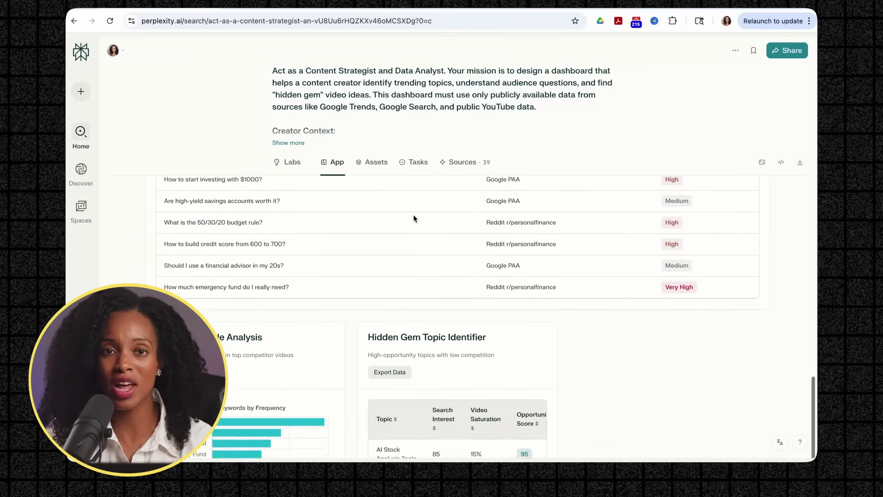
scroll(413, 217, down, 2)
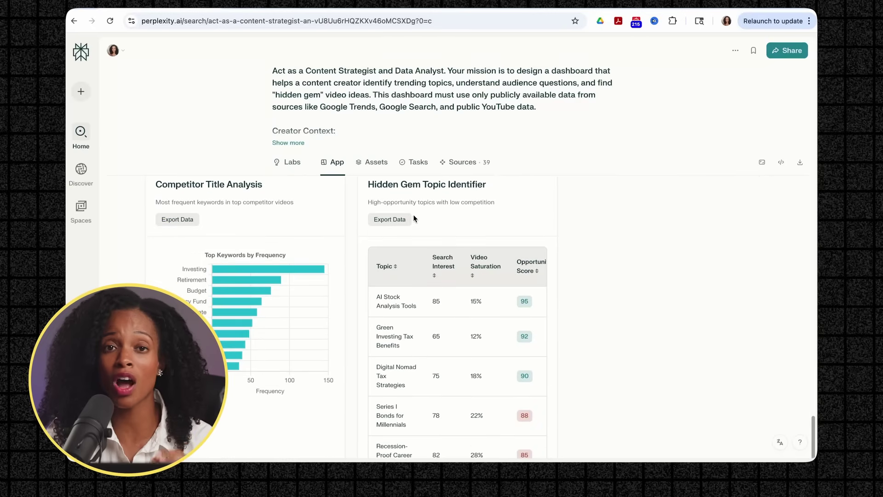
scroll(413, 216, down, 3)
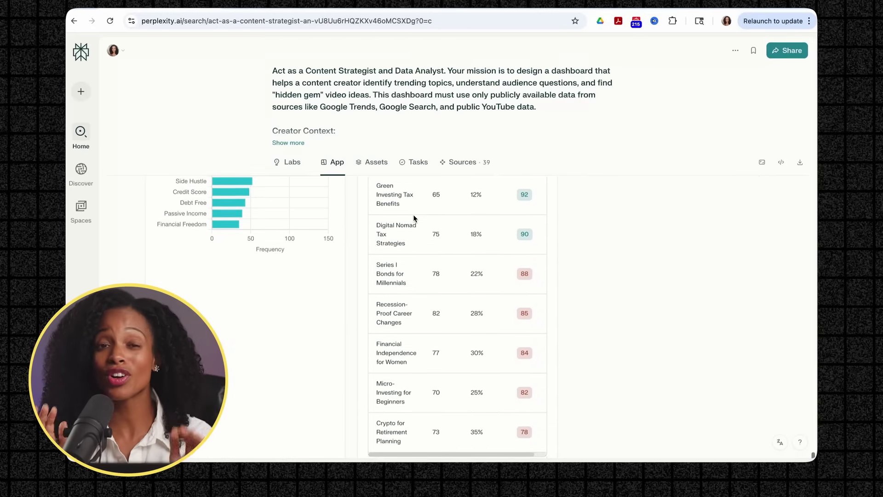
scroll(413, 216, up, 2)
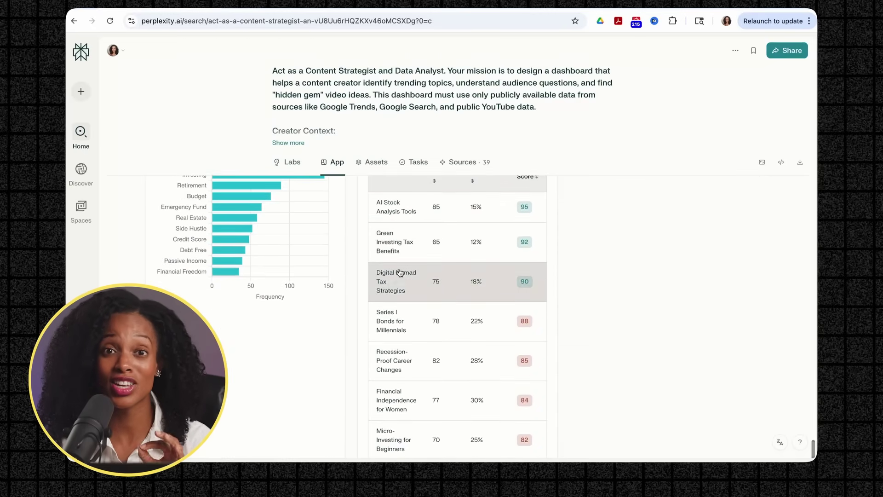
scroll(400, 273, up, 12)
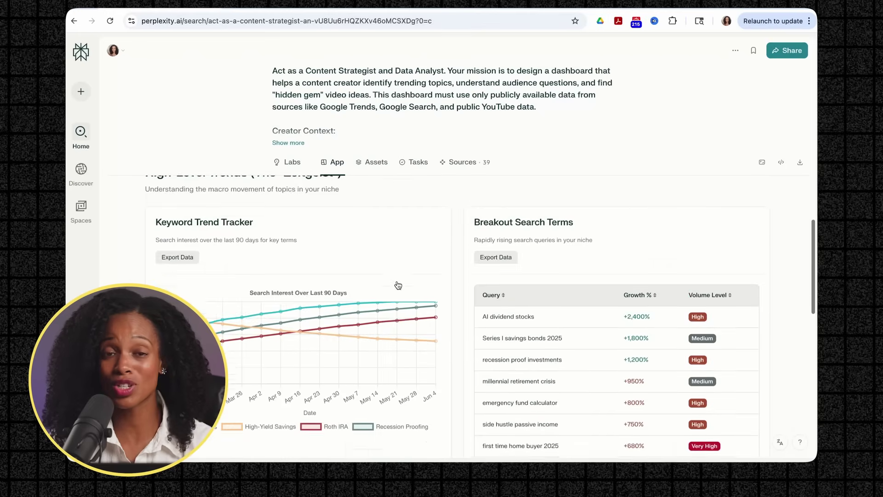
scroll(398, 285, up, 4)
Browse the dashboard project's generated files and charts under Assets.
click(368, 163)
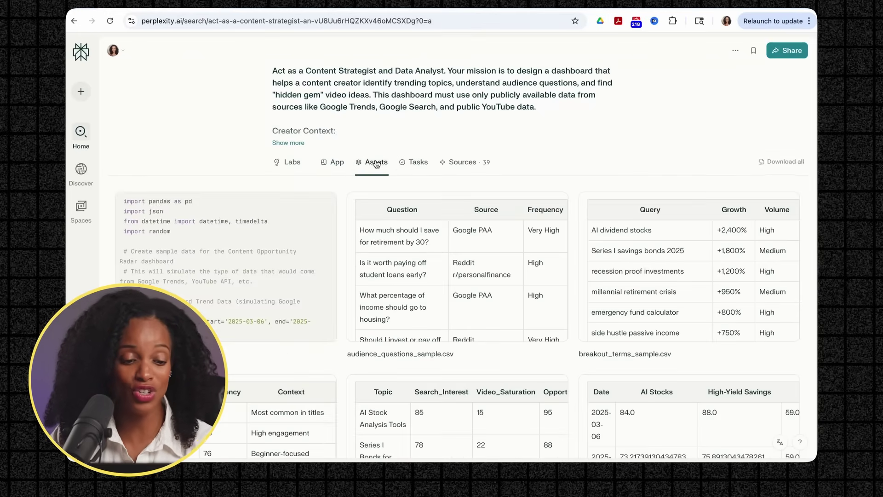
scroll(413, 273, down, 2)
scroll(413, 273, down, 15)
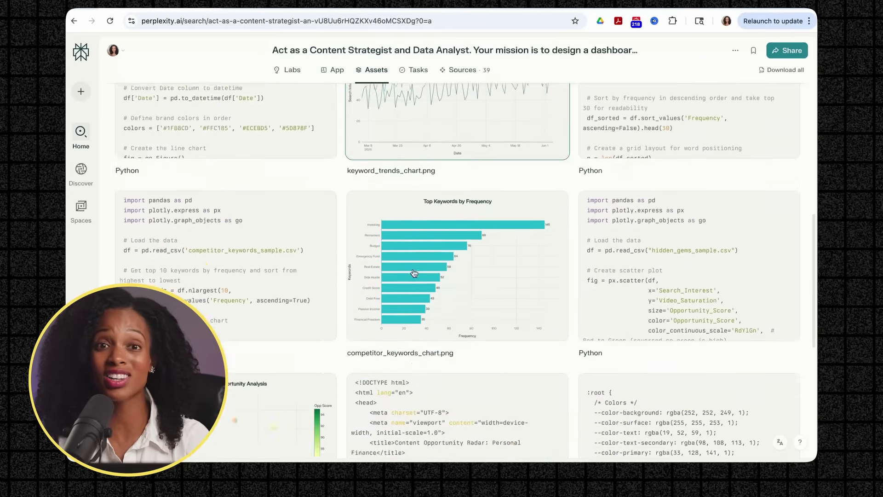
scroll(414, 273, down, 3)
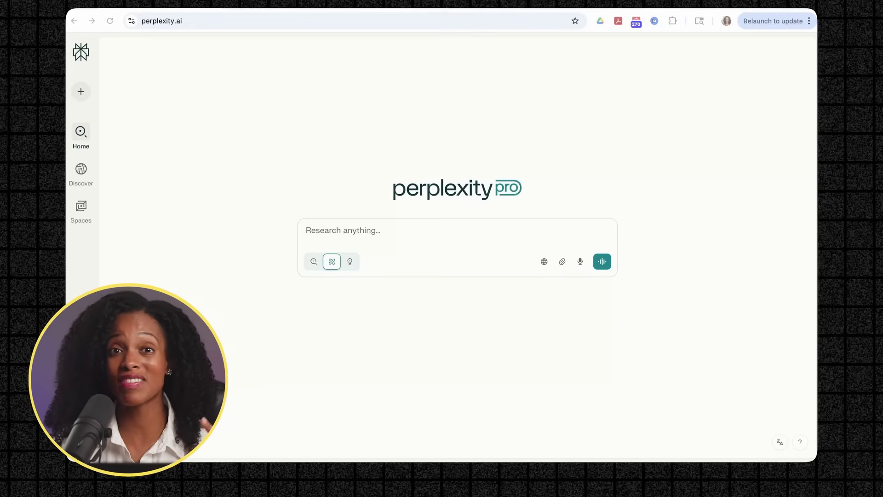
Paste the Nocturne men's cologne brand brief as a Labs request and review the resulting report.
key(super+Tab)
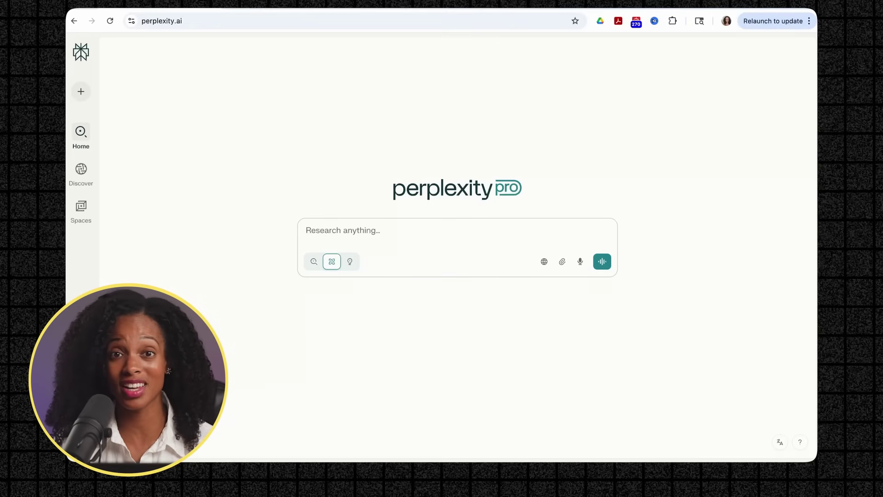
key(super+Tab)
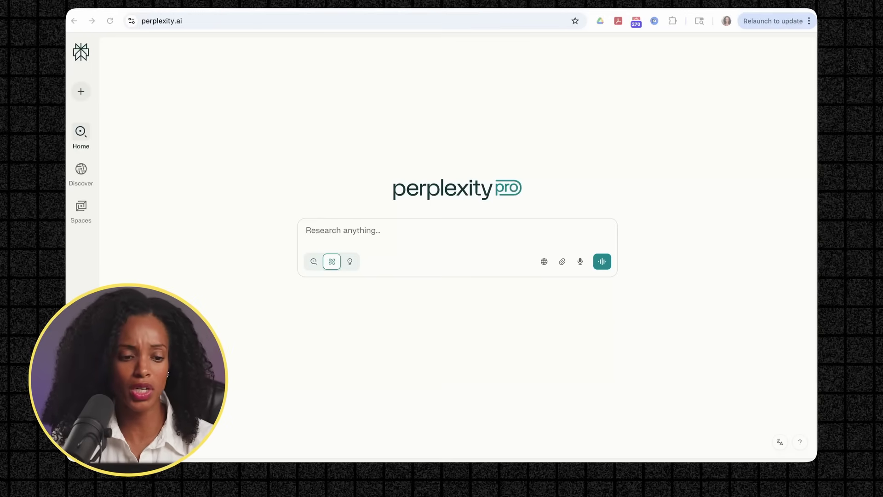
click(369, 228)
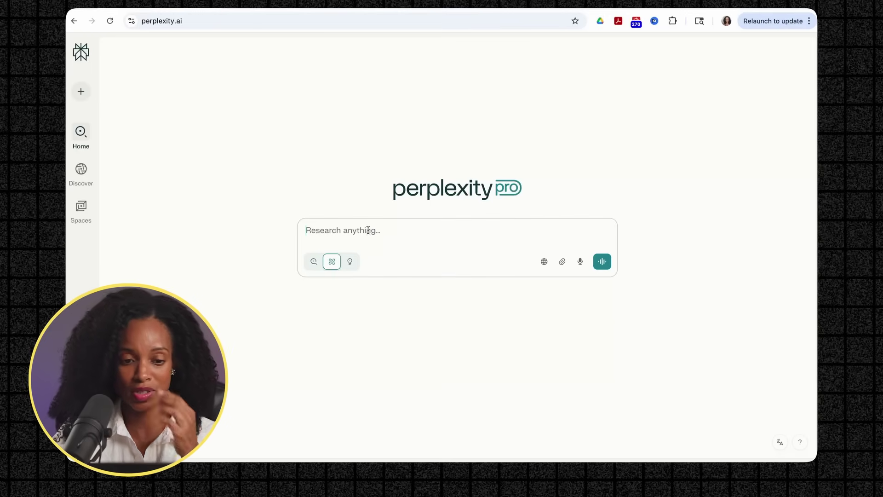
key(super+v)
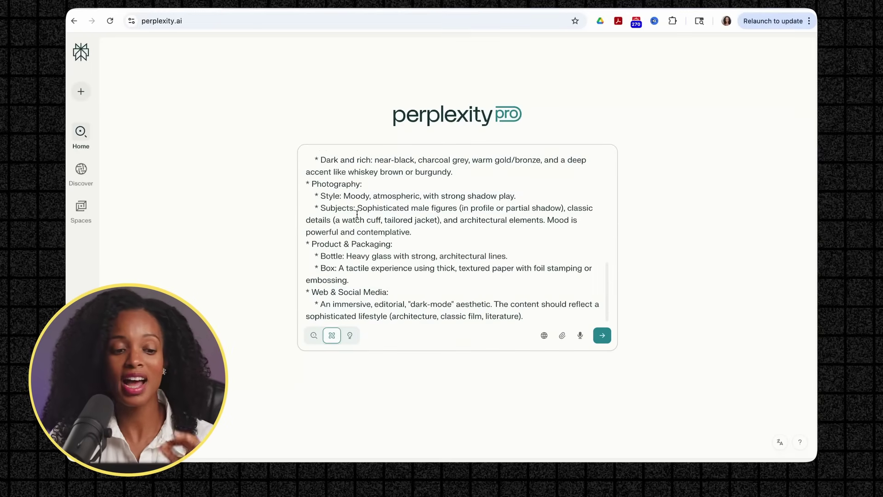
scroll(610, 180, up, 10)
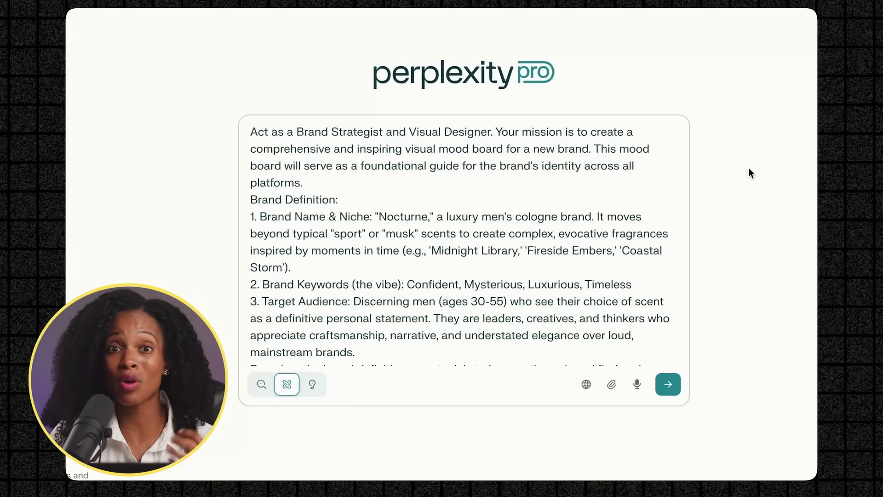
scroll(591, 242, down, 5)
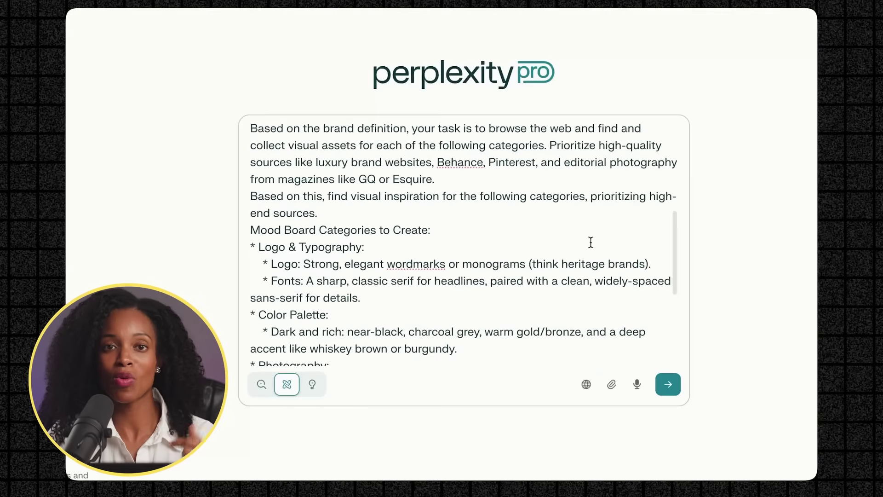
scroll(590, 242, down, 4)
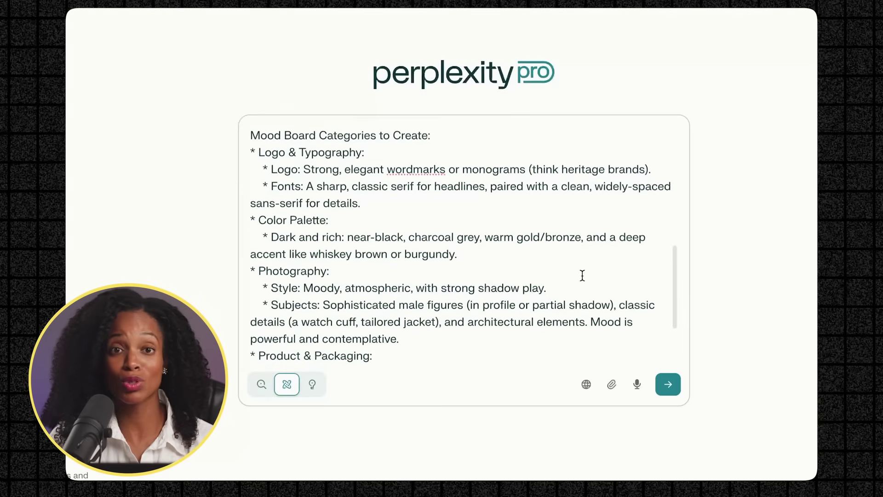
scroll(583, 275, down, 4)
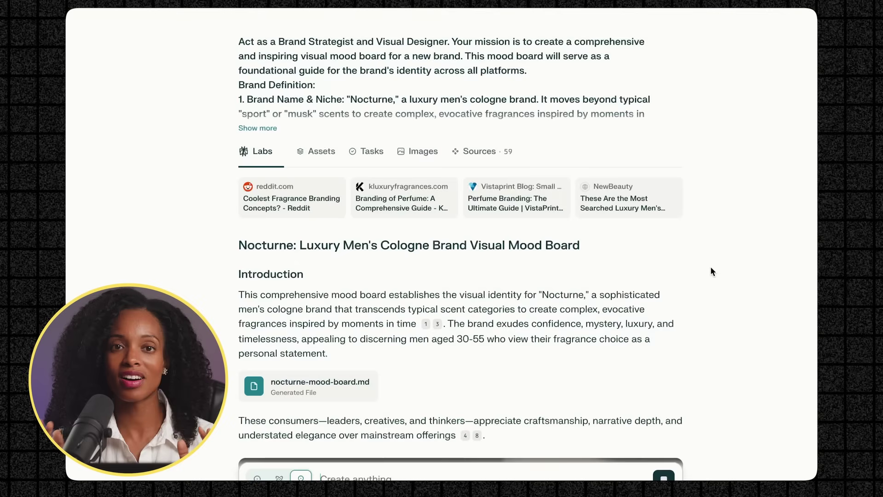
Scroll down through the typography, logo, bottle, materials and packaging sections.
scroll(710, 266, down, 6)
scroll(711, 271, down, 4)
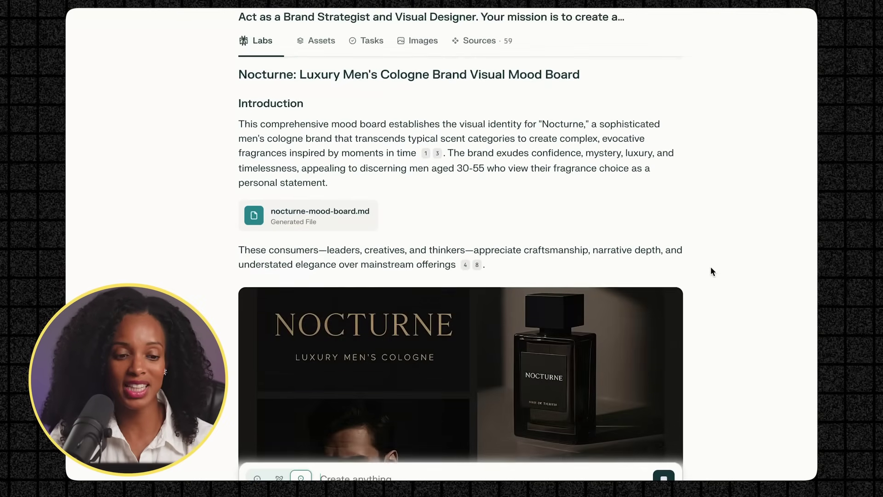
scroll(710, 268, down, 7)
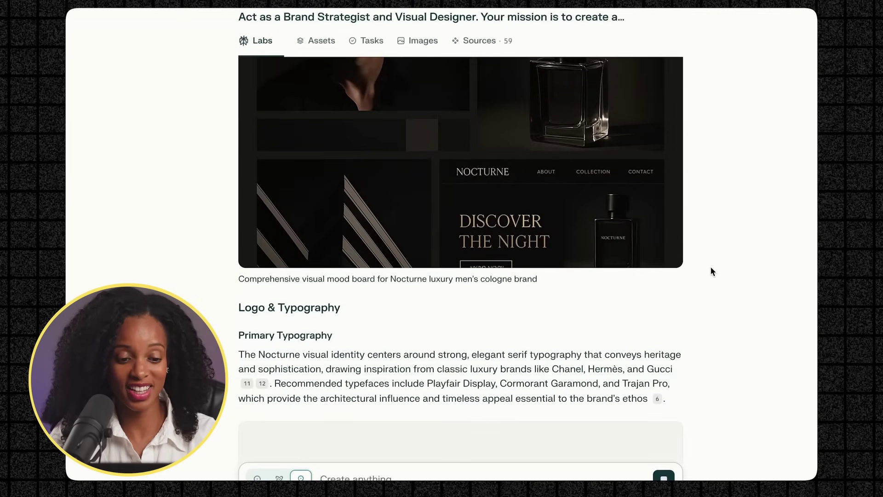
scroll(711, 266, down, 5)
scroll(711, 271, down, 4)
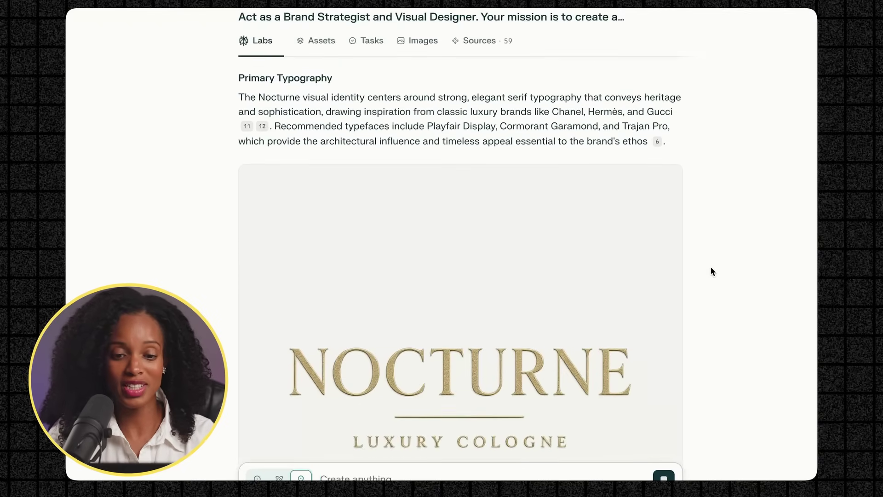
scroll(711, 271, down, 15)
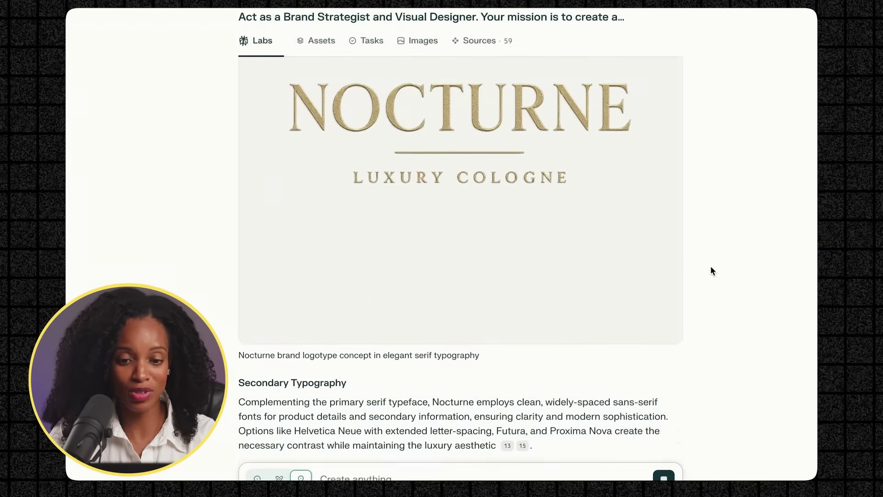
scroll(711, 266, down, 7)
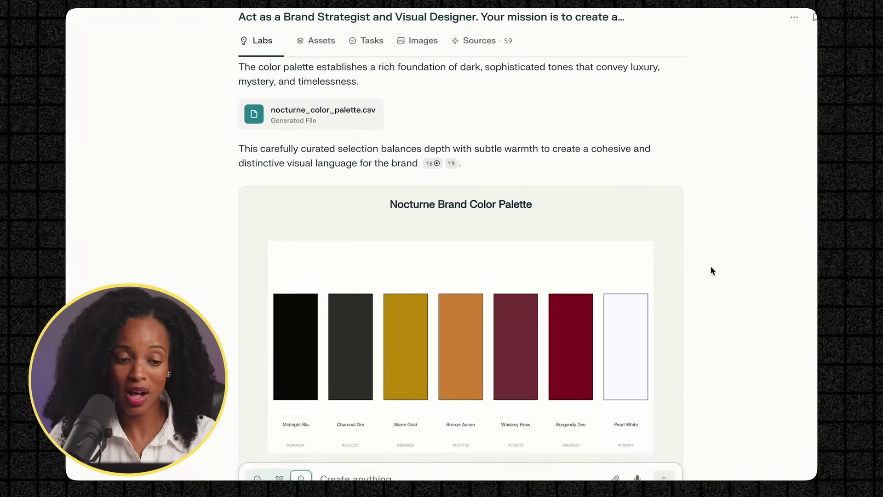
scroll(710, 266, down, 12)
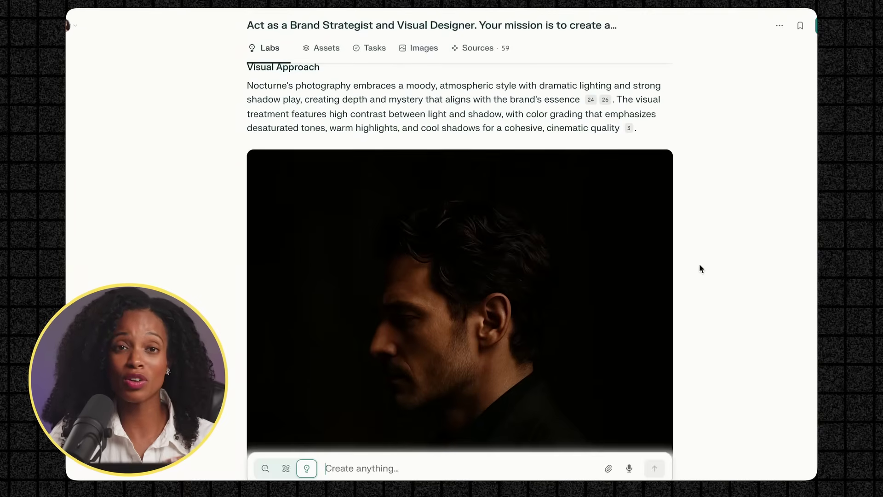
scroll(700, 268, down, 5)
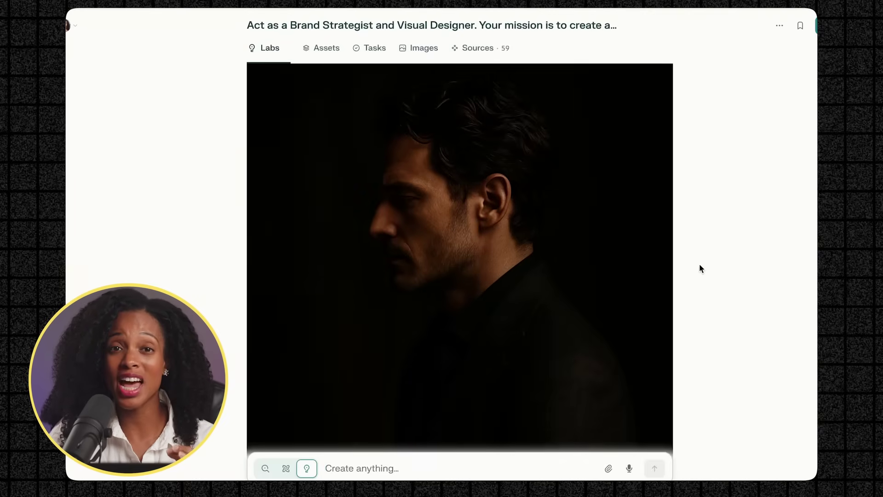
scroll(699, 265, down, 8)
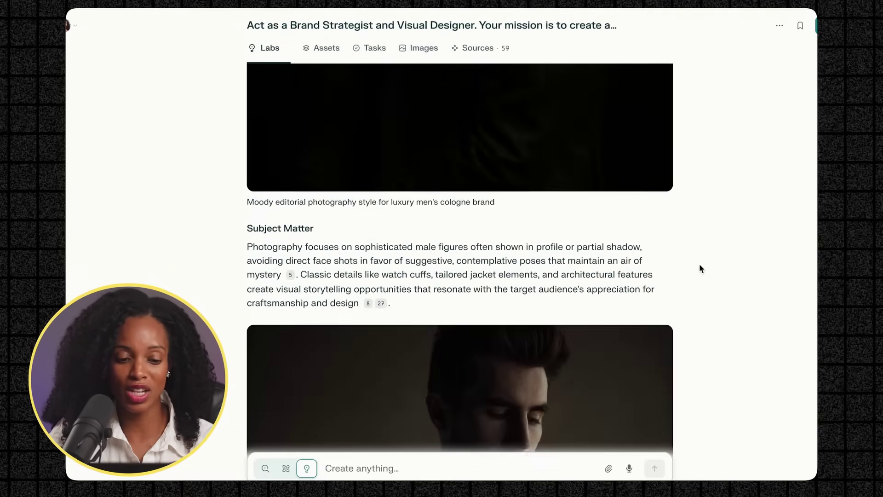
scroll(701, 262, down, 12)
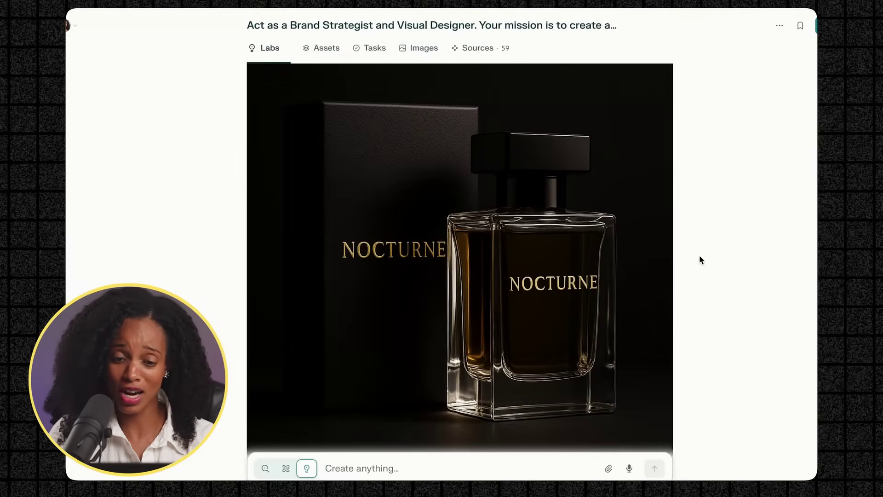
scroll(699, 255, down, 10)
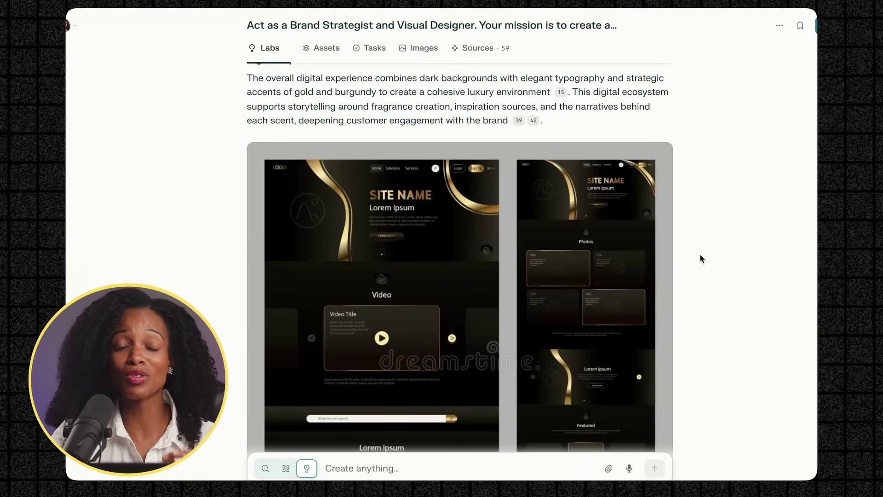
scroll(700, 255, down, 8)
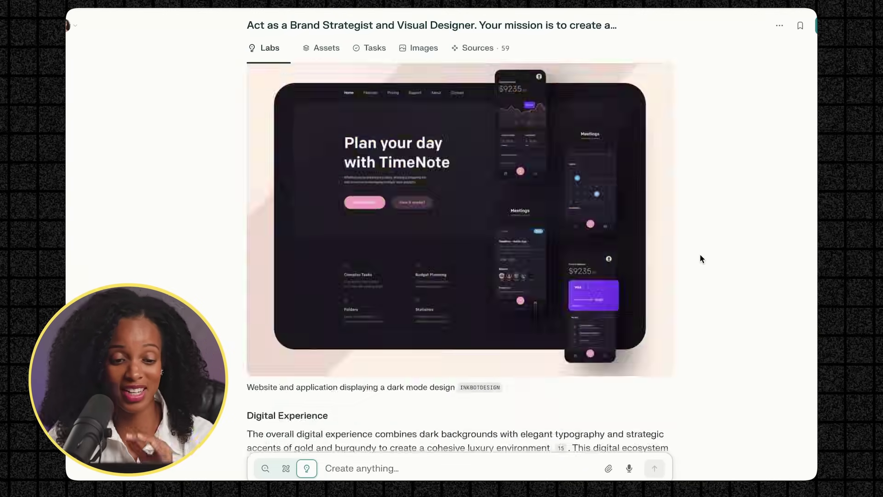
Scroll back up to the original prompt and Introduction at the top.
scroll(701, 254, up, 7)
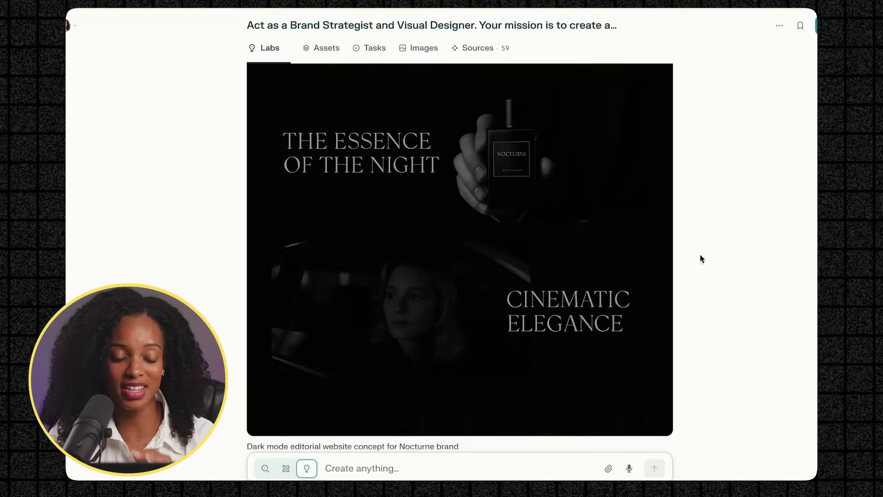
scroll(700, 255, up, 5)
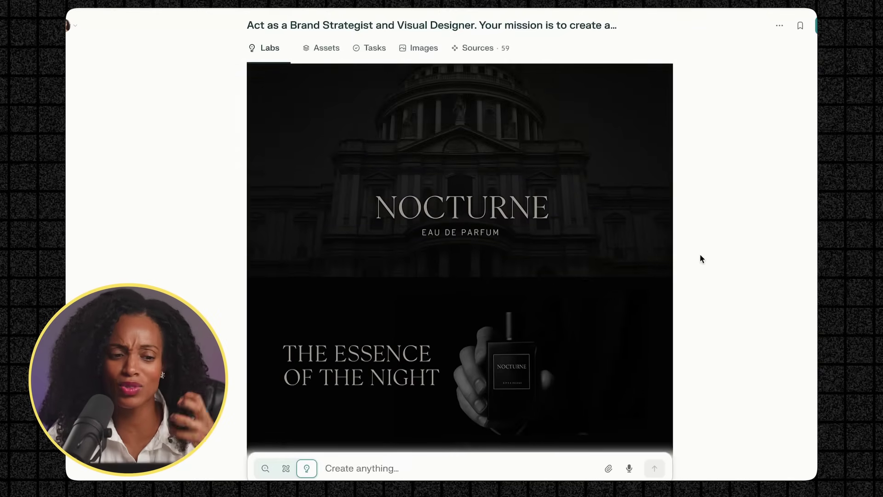
scroll(700, 255, up, 8)
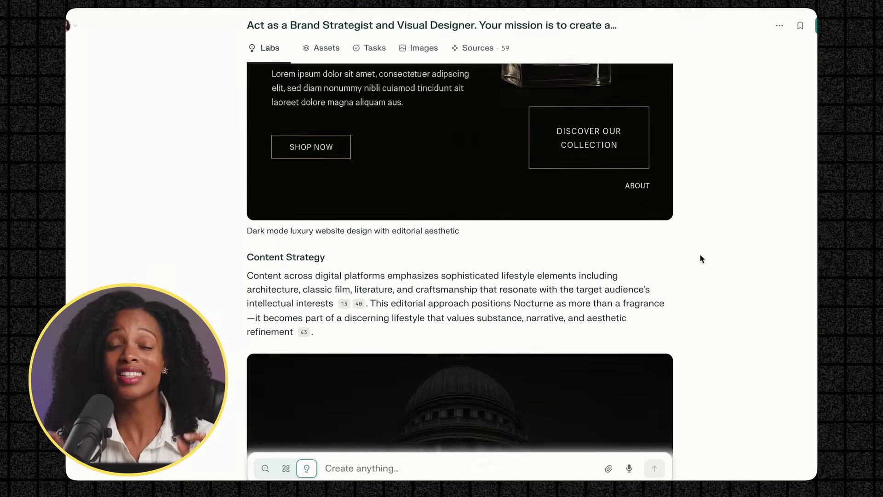
scroll(700, 255, up, 4)
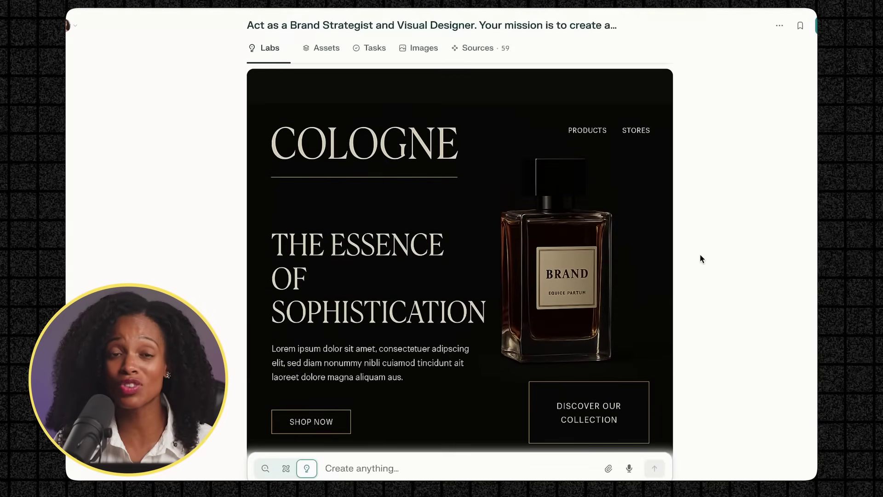
scroll(700, 255, up, 10)
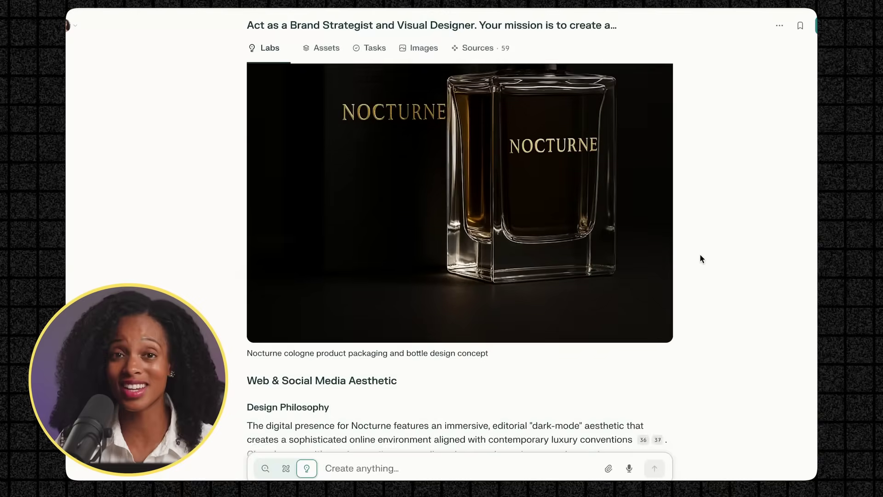
scroll(701, 255, up, 8)
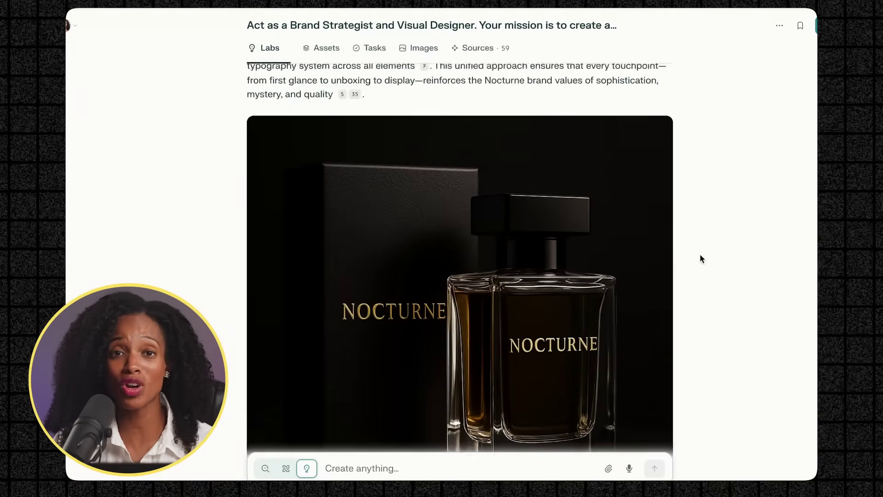
scroll(701, 255, up, 10)
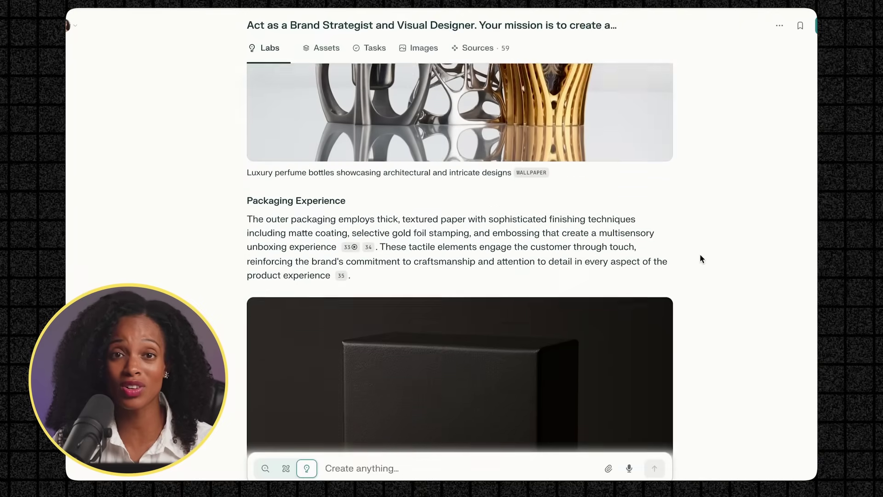
scroll(700, 255, up, 8)
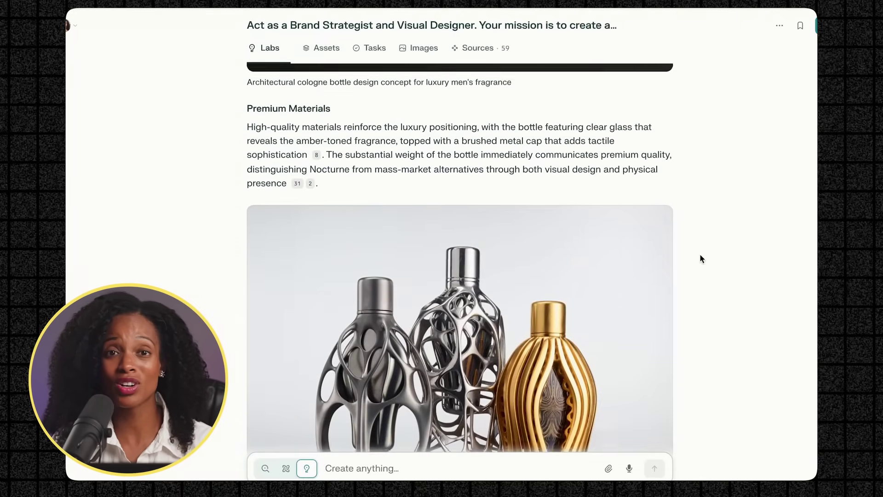
scroll(701, 254, up, 8)
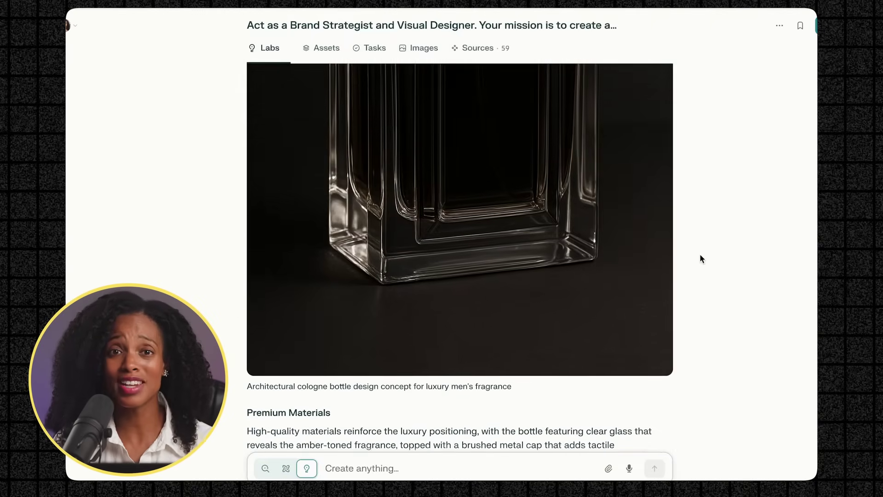
scroll(700, 255, up, 10)
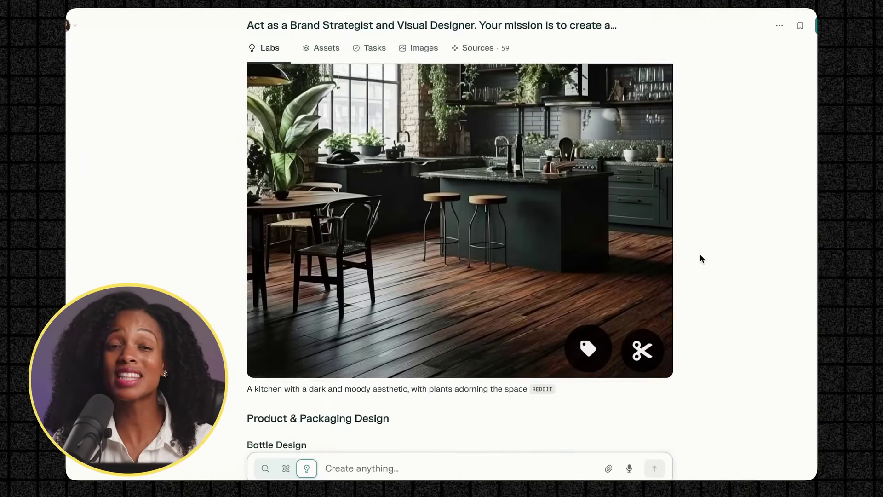
scroll(700, 255, up, 10)
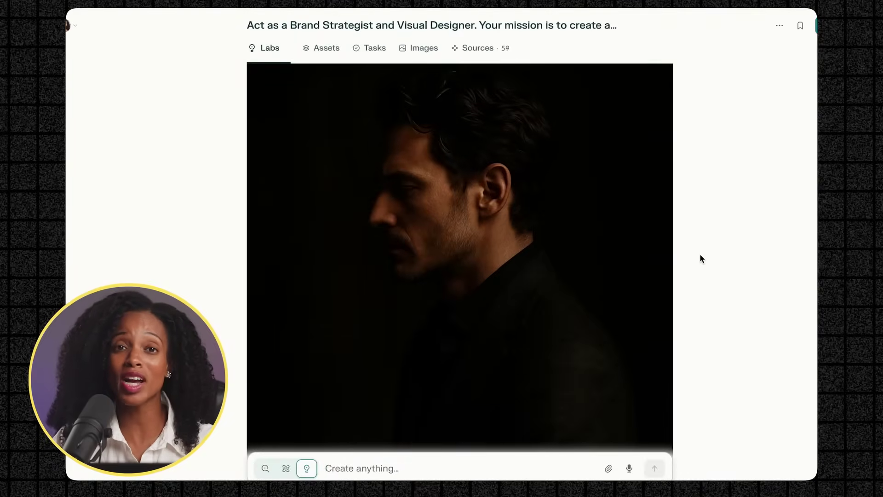
scroll(700, 255, up, 15)
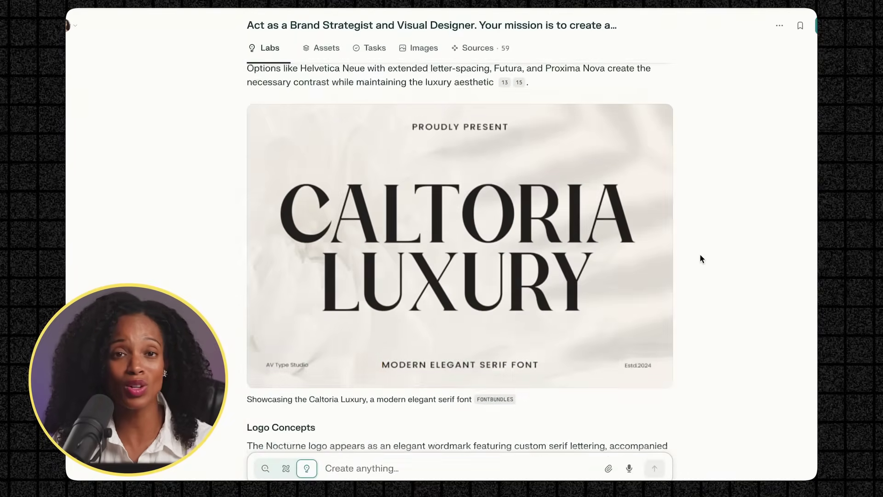
scroll(700, 255, up, 10)
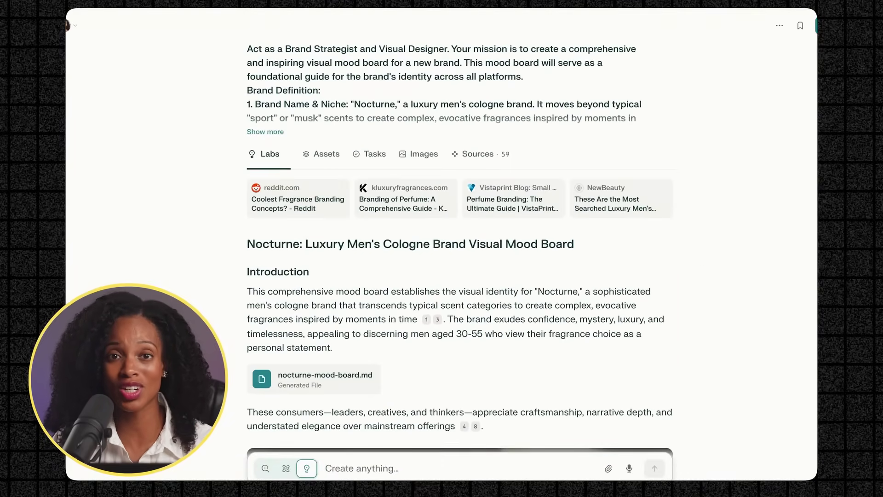
Try Add to Space on the report, then dismiss the Choose Space dialog without adding.
click(633, 49)
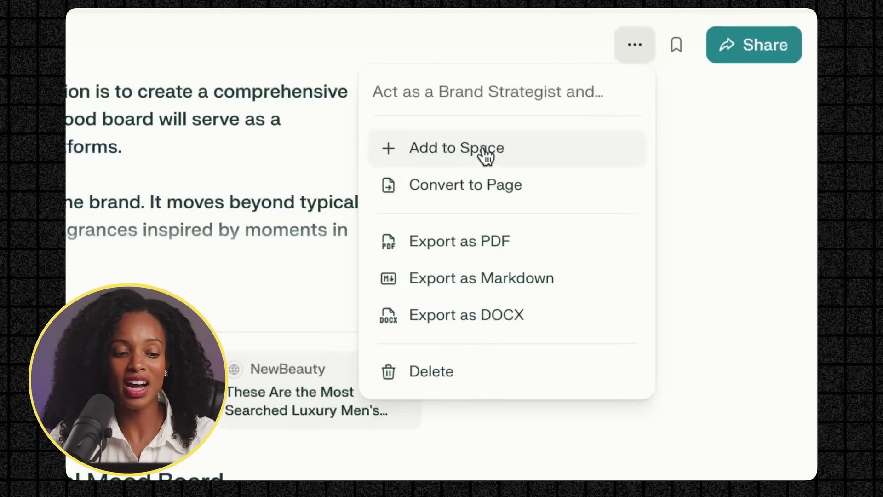
click(451, 146)
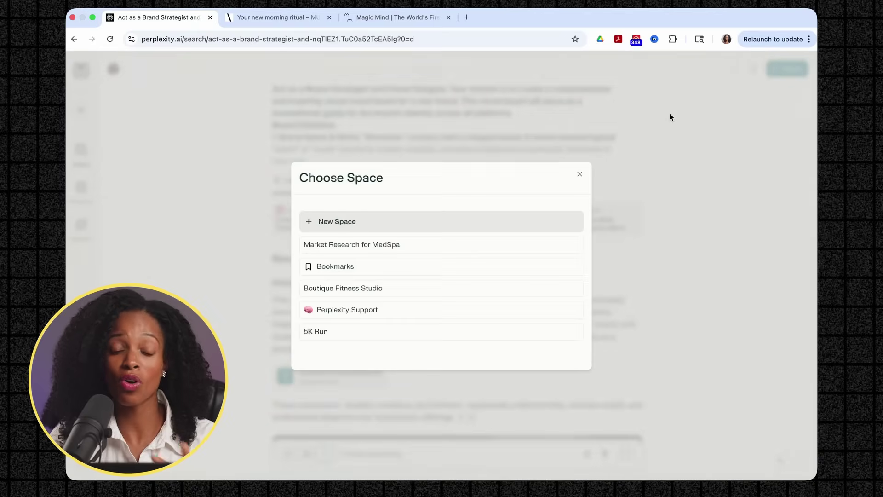
click(580, 175)
Export the Nocturne mood board report as PDF and as DOCX.
click(735, 70)
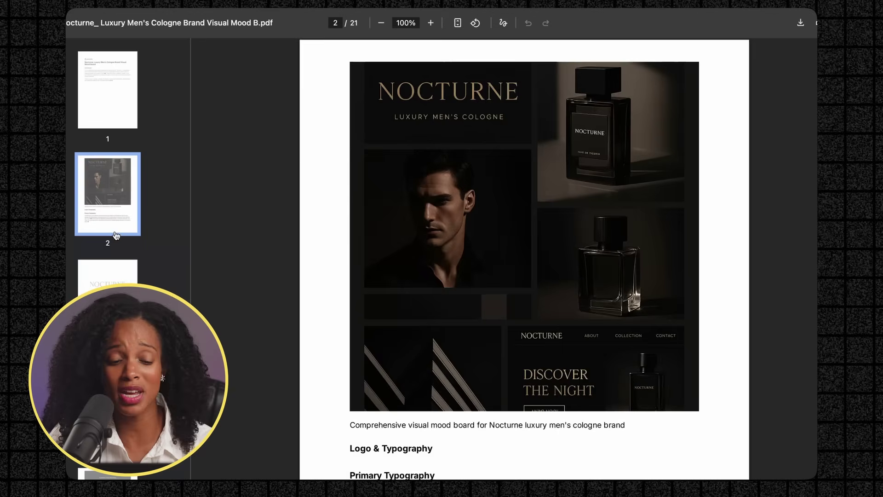
scroll(114, 233, down, 2)
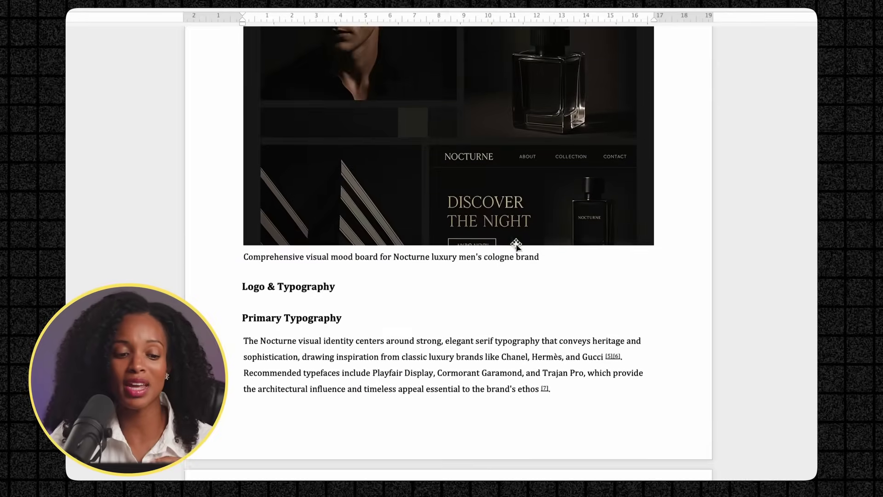
scroll(516, 246, down, 3)
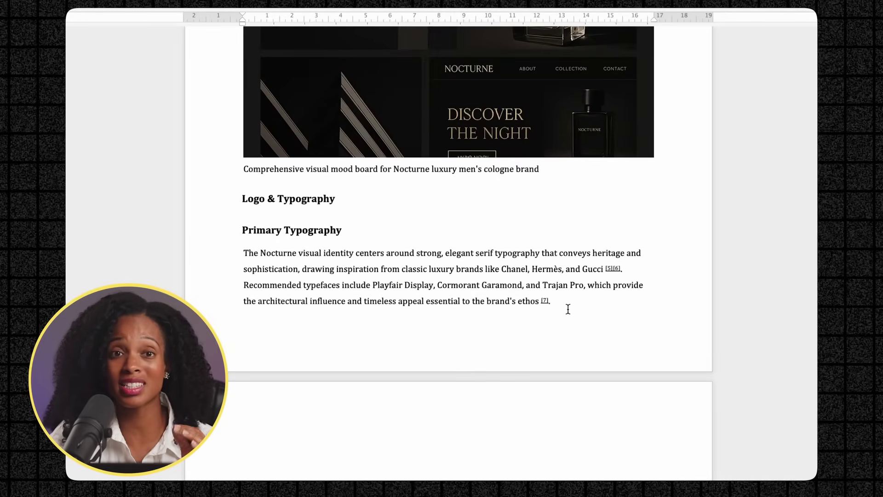
Select the text from the Logo & Typography heading to the end of the Primary Typography paragraph.
drag(569, 309, 246, 189)
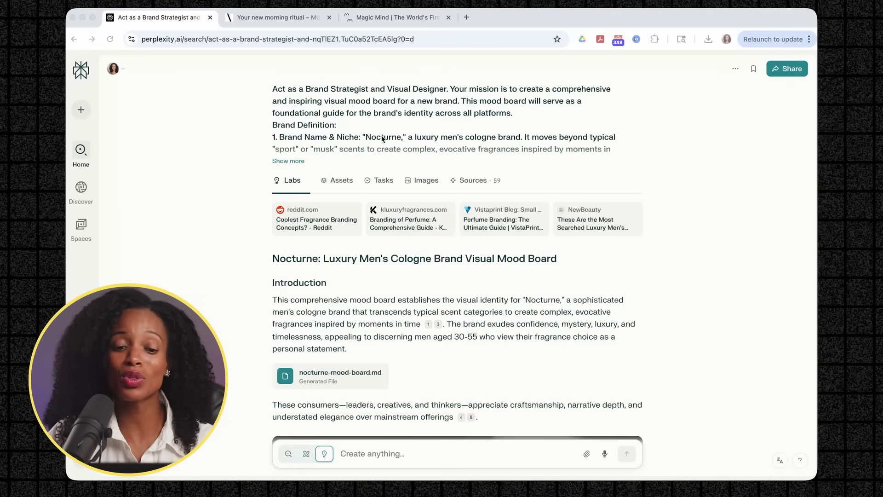
Download every Nocturne mood board asset from the Assets tab as exported-assets (1).zip.
click(333, 182)
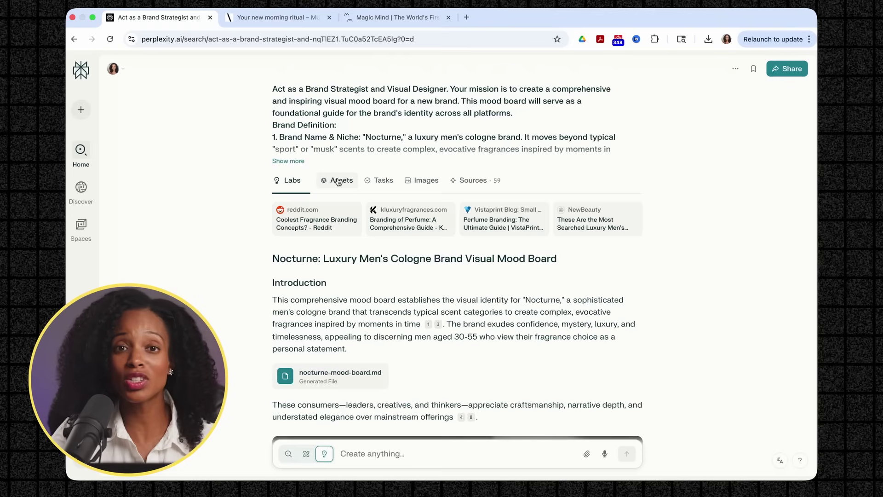
click(338, 181)
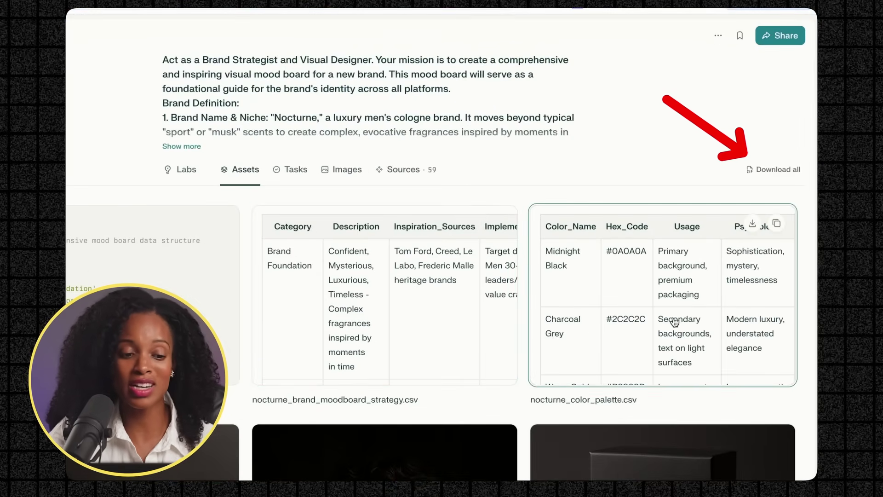
click(704, 20)
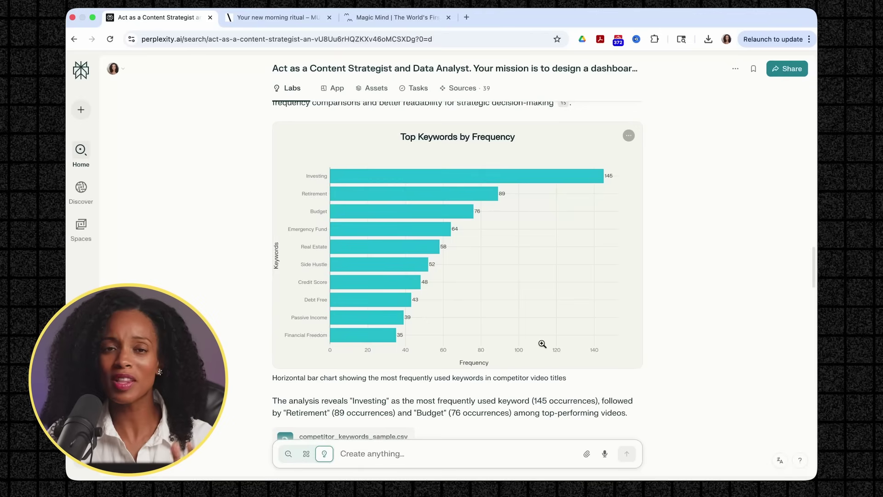
Check the keyword chart's Download option, then move down to the Widget 5 Hidden Gem results.
scroll(543, 343, down, 2)
scroll(543, 342, up, 2)
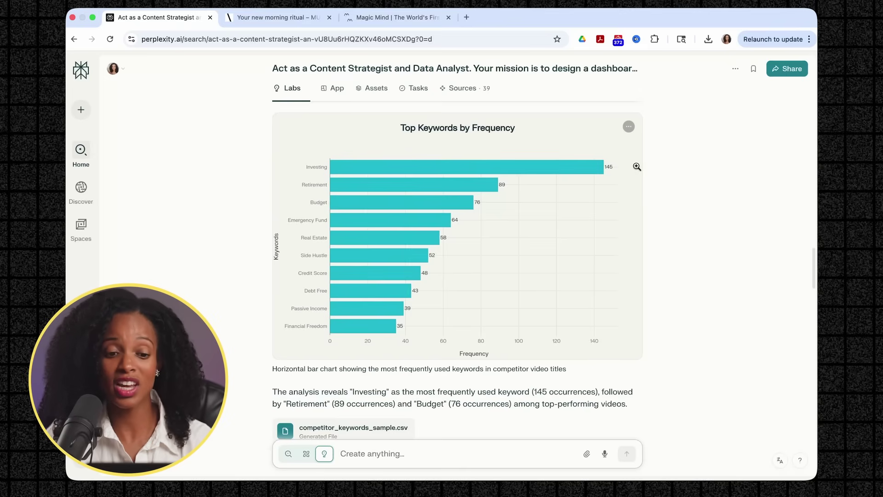
click(629, 127)
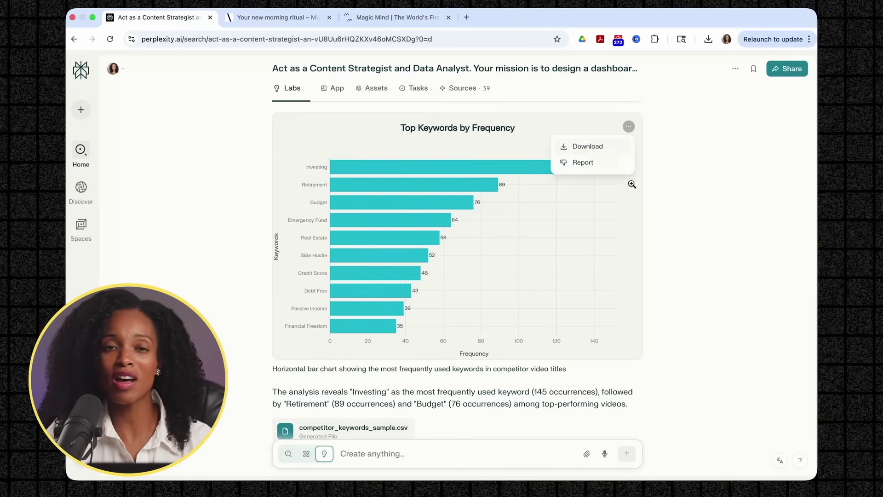
click(693, 241)
scroll(692, 243, down, 6)
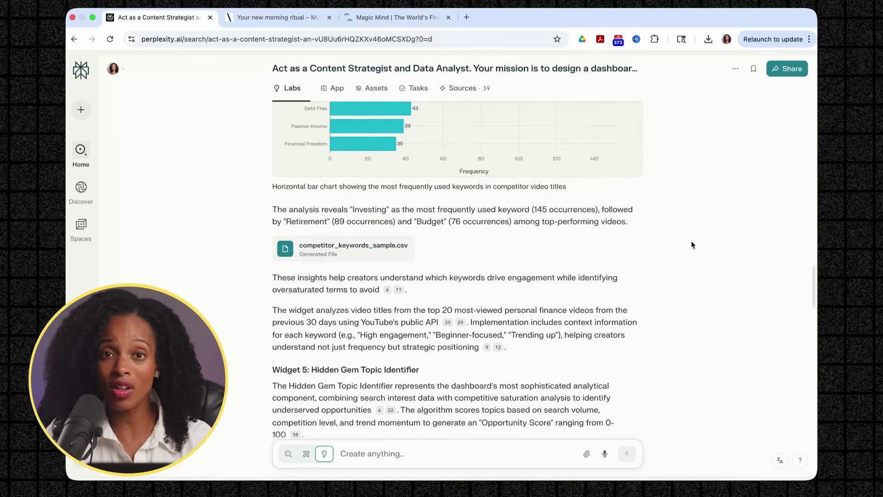
scroll(692, 244, down, 12)
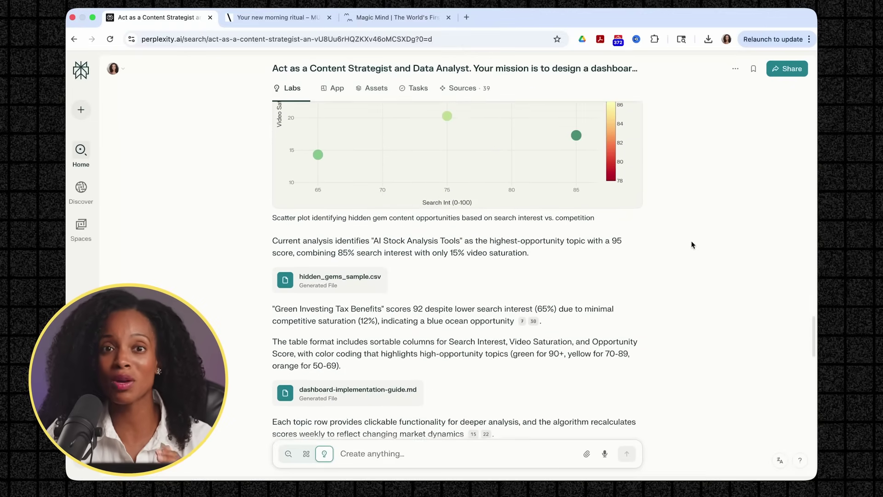
Find Getting Started with Labs in the help article and briefly highlight the Pro Labs access paragraph.
scroll(692, 245, down, 3)
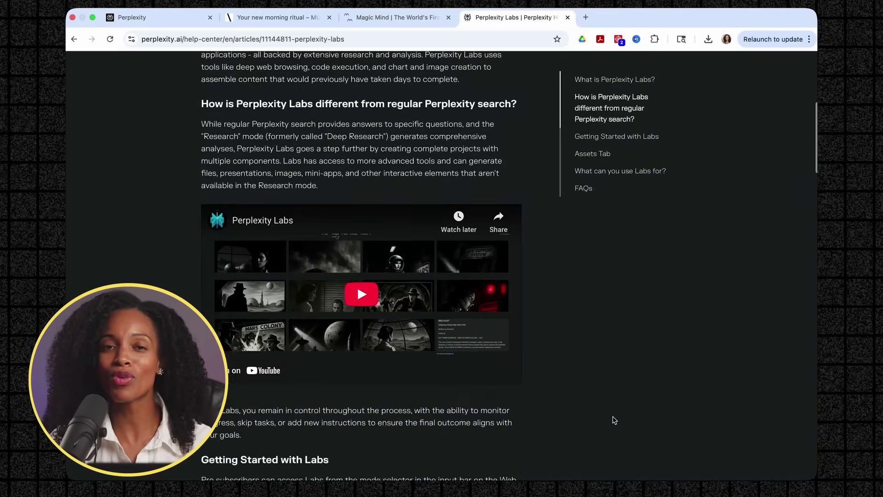
scroll(614, 420, down, 5)
scroll(615, 420, down, 7)
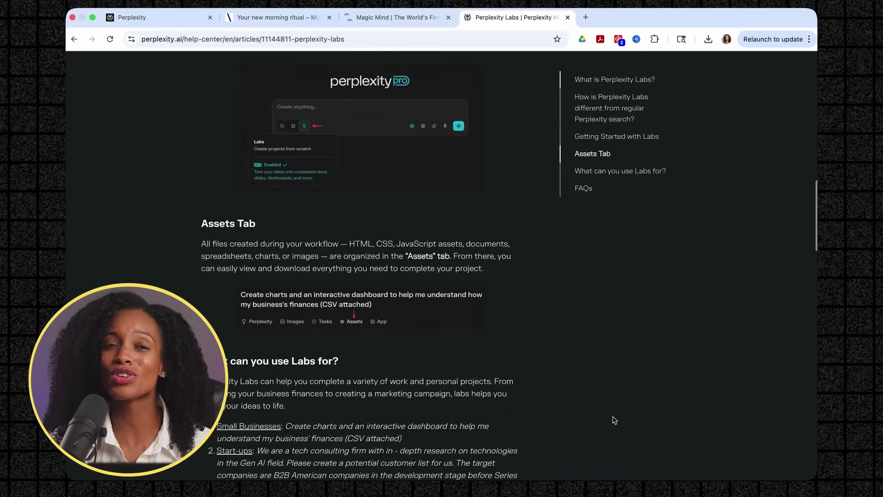
scroll(614, 420, down, 3)
scroll(614, 420, up, 8)
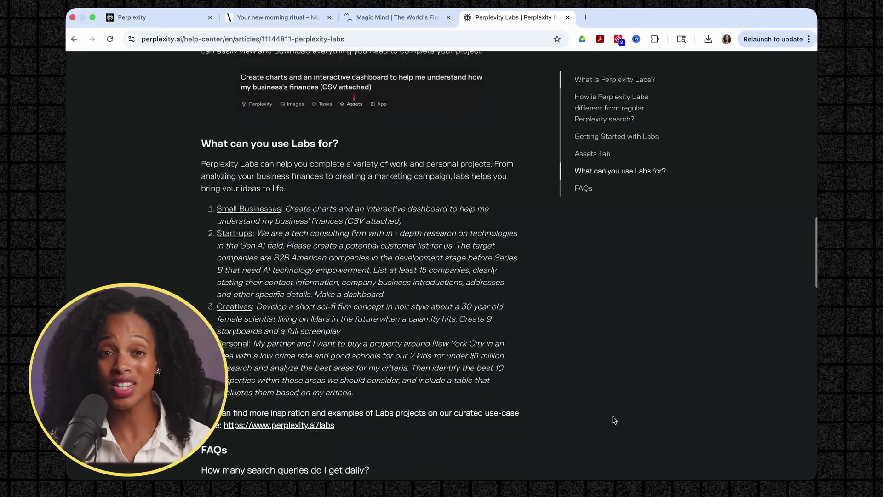
scroll(614, 420, up, 7)
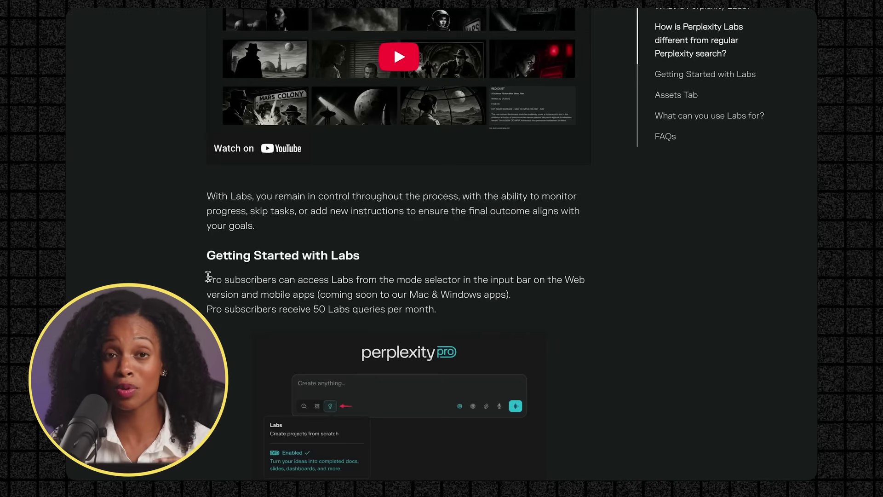
drag(208, 276, 442, 319)
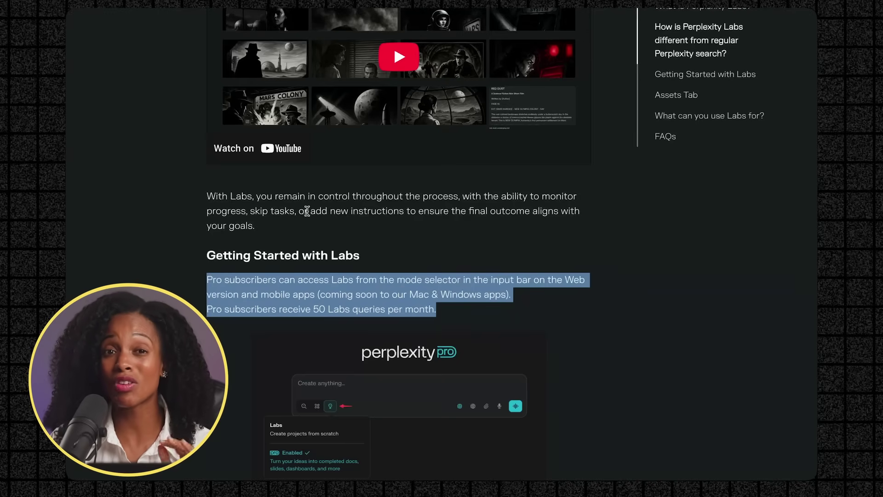
click(709, 250)
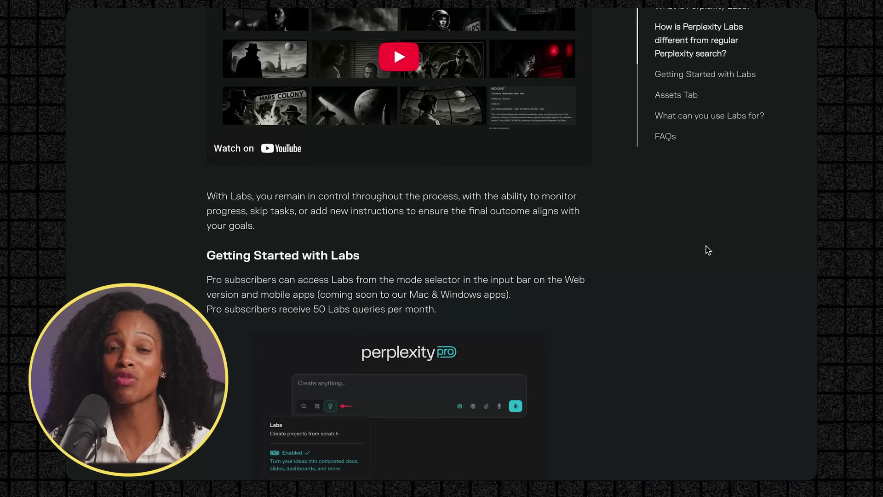